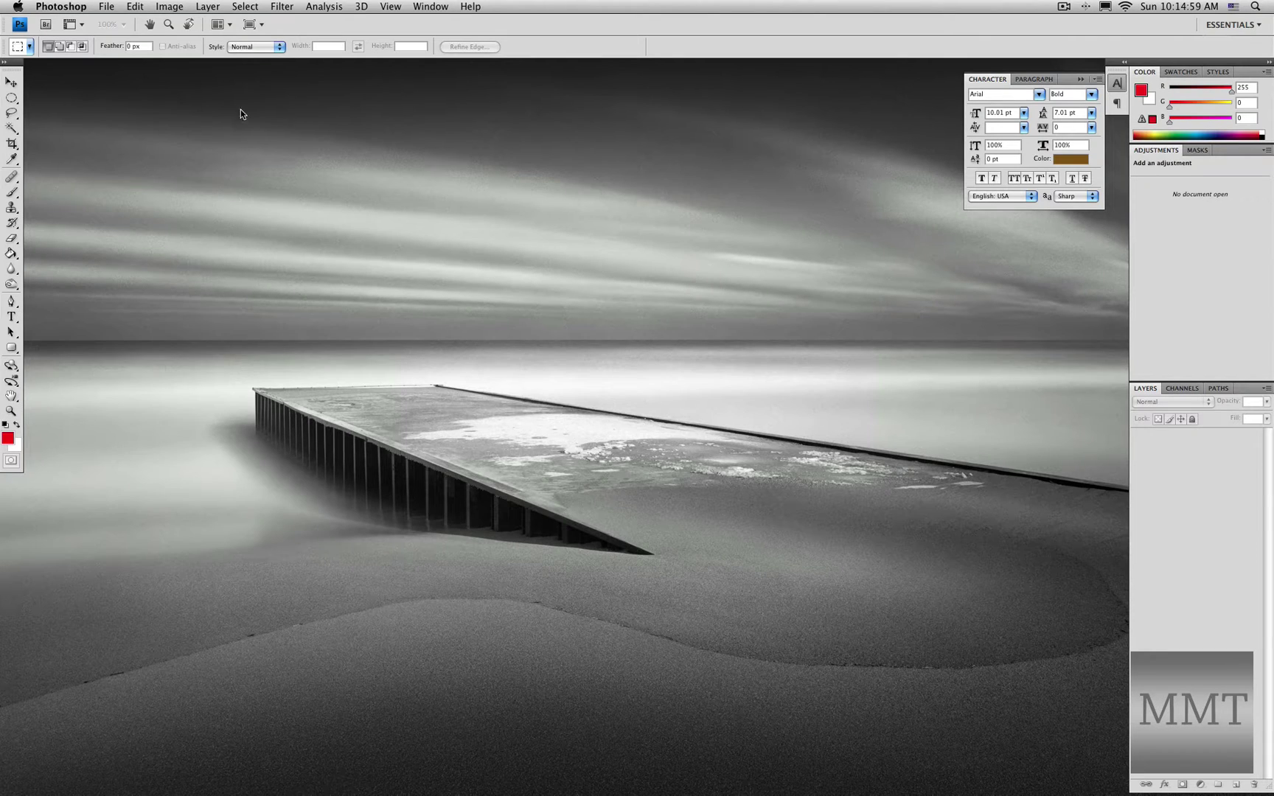
# Create a new transparent document named 'subscribe', 720 px high at 500 pixels/cm
pyautogui.click(115, 8)
pyautogui.click(120, 22)
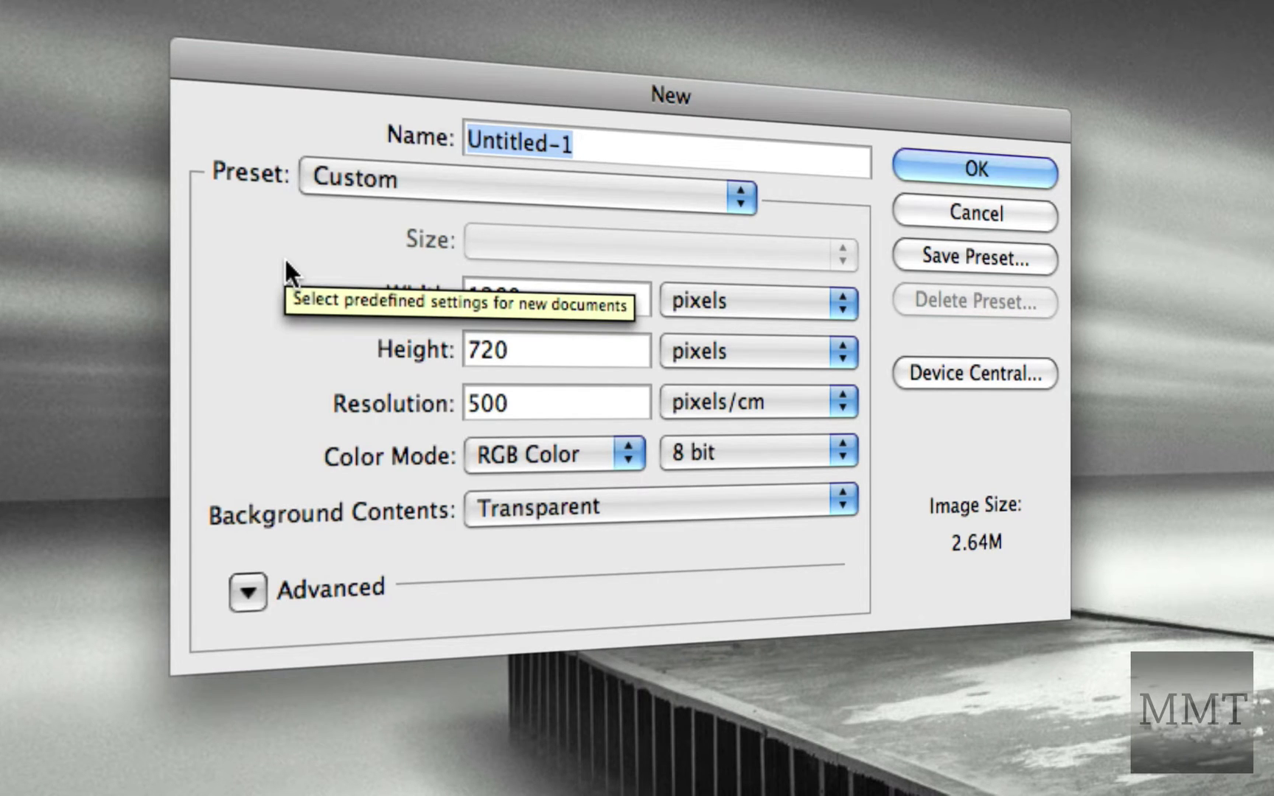
pyautogui.write('subsc')
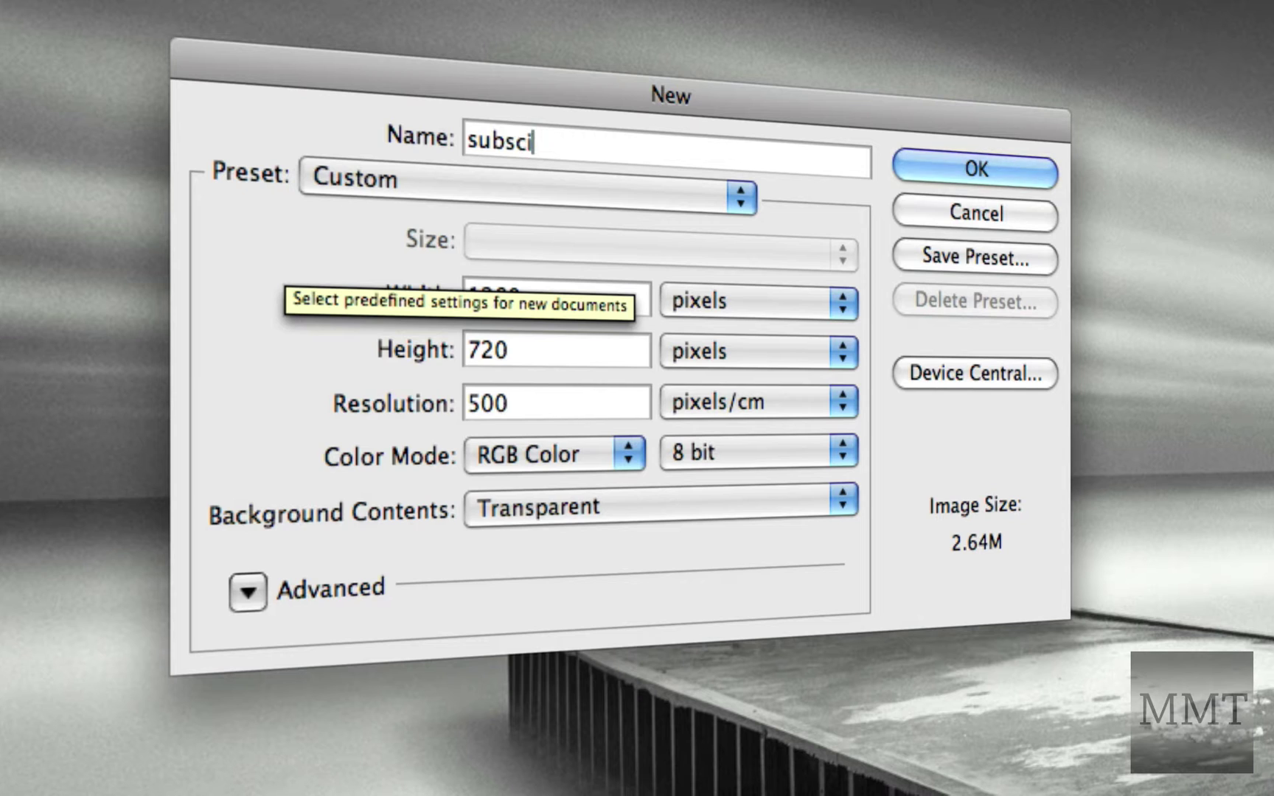
pyautogui.write('ribe')
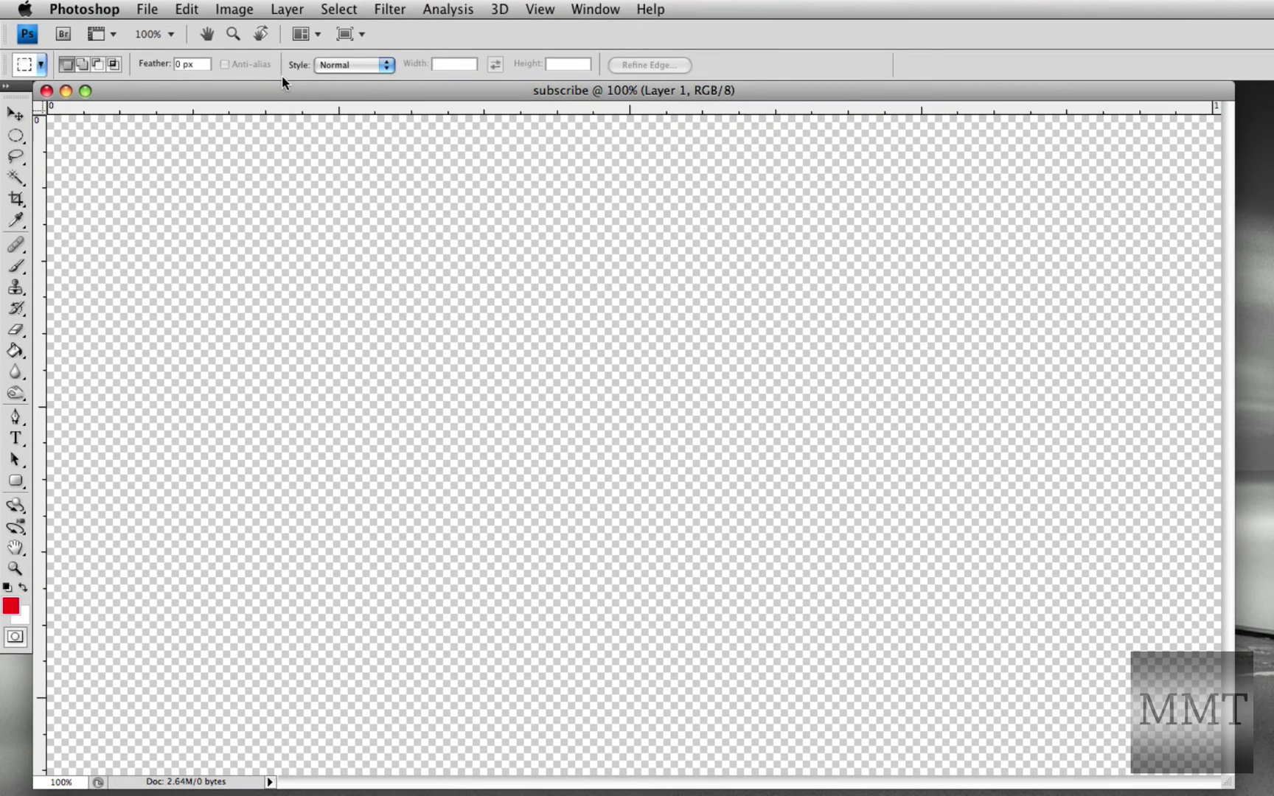
# Draw a large red rounded rectangle with 30 px corners across the canvas
pyautogui.moveTo(283, 91); pyautogui.dragTo(285, 98)
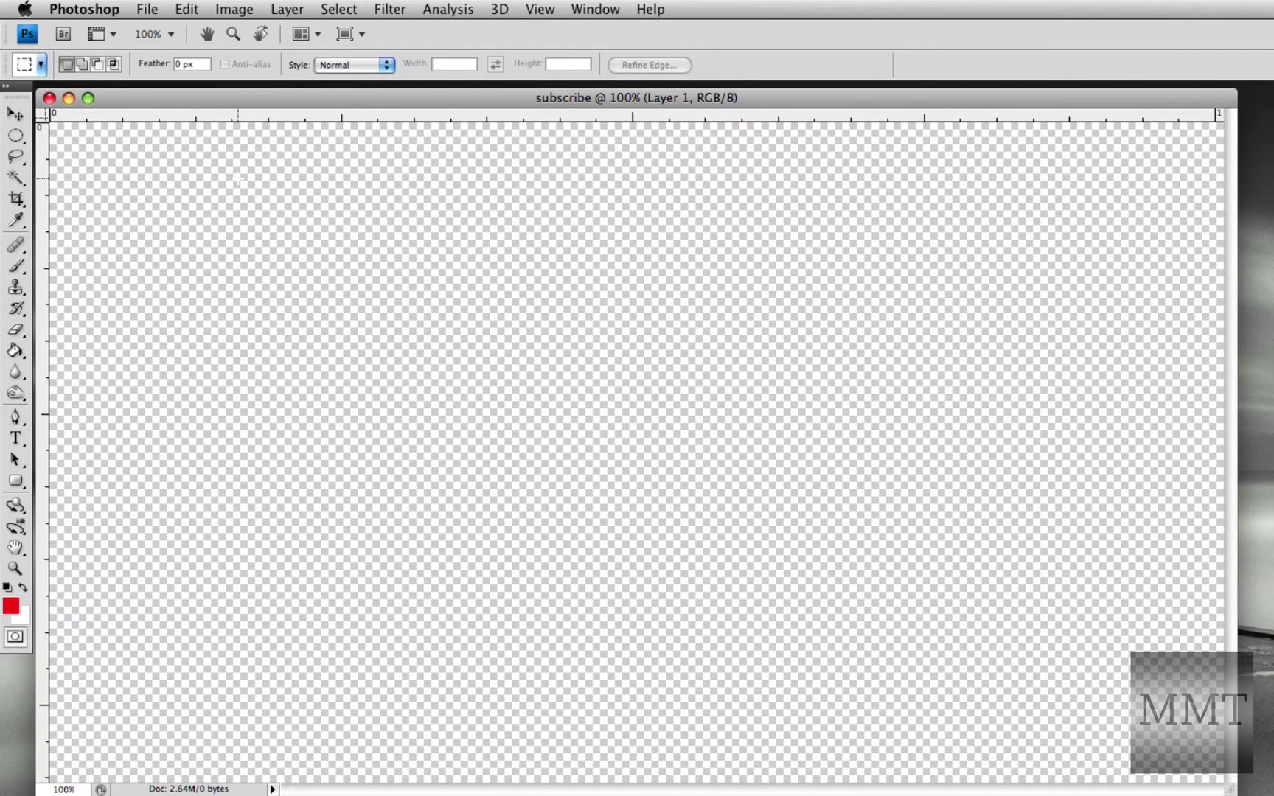
pyautogui.moveTo(14, 480); pyautogui.dragTo(42, 490)
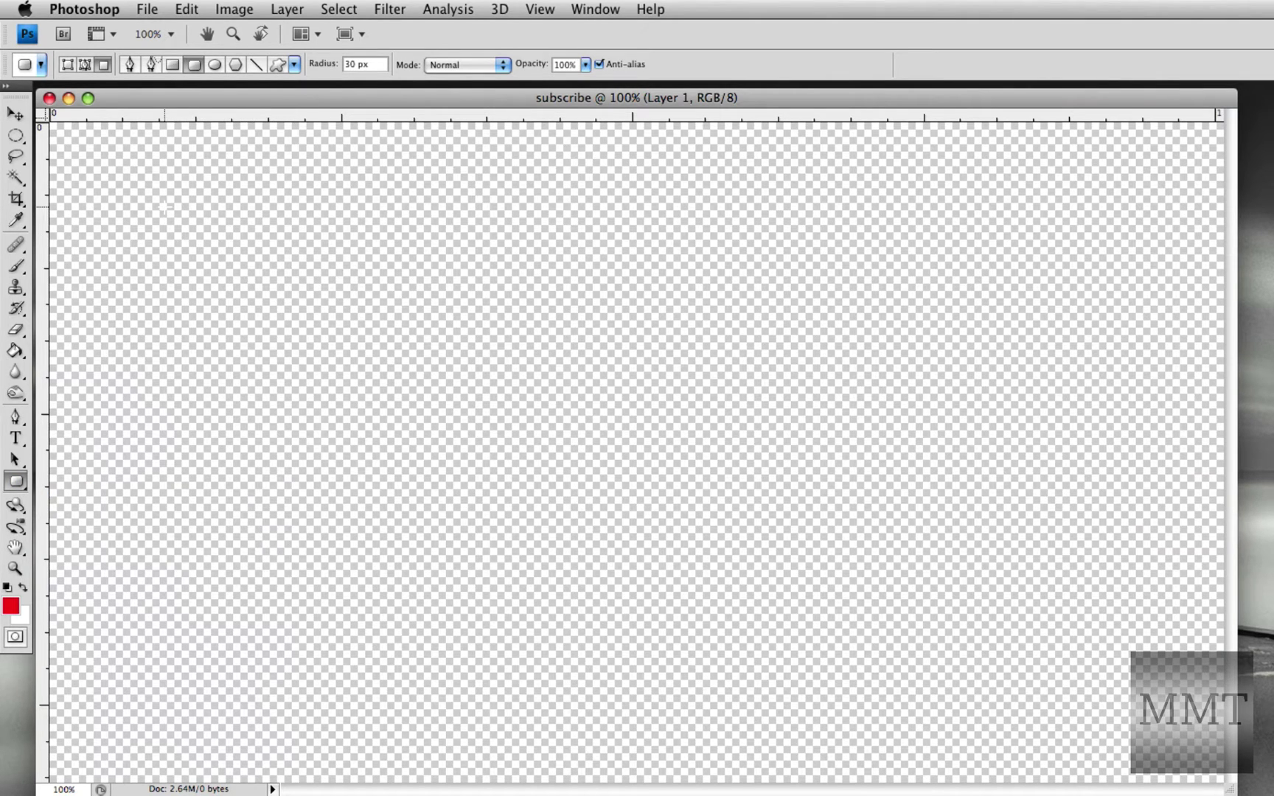
pyautogui.moveTo(164, 207); pyautogui.dragTo(1044, 616)
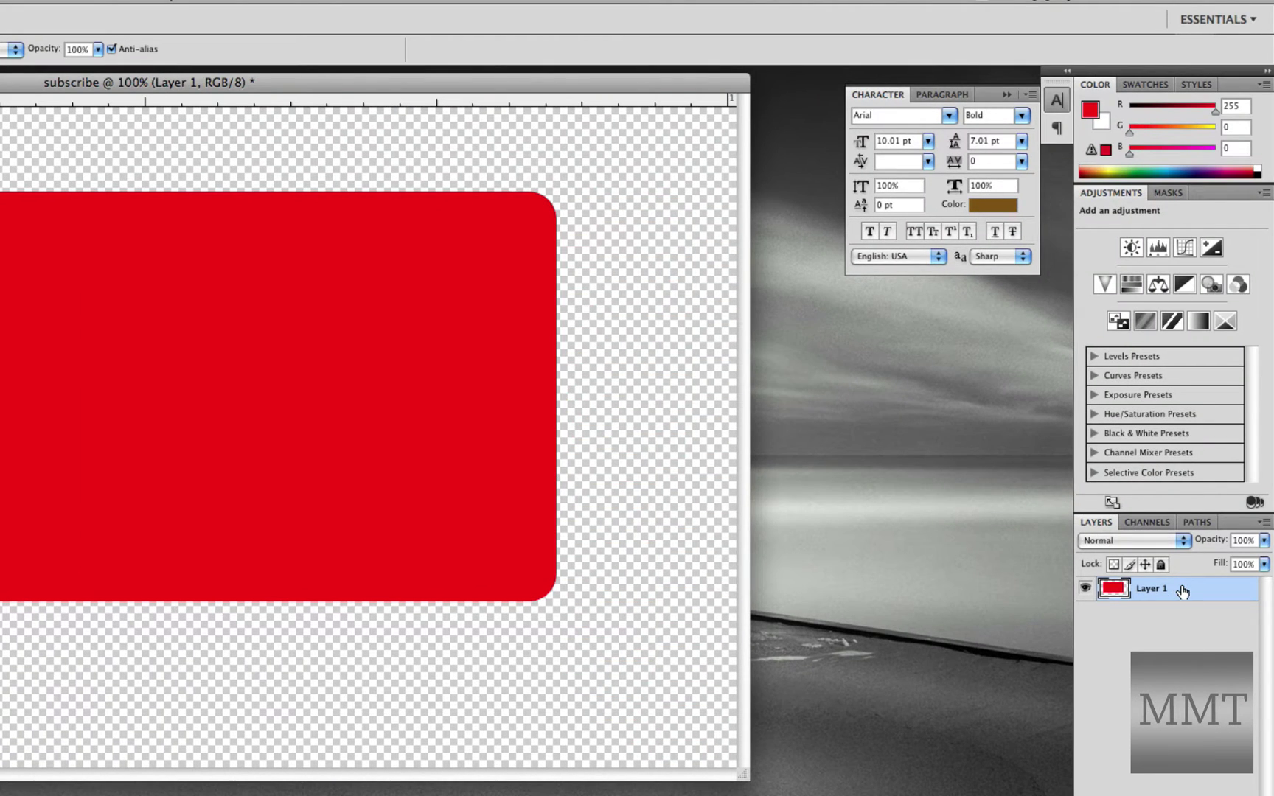
# Add a Gradient Overlay effect to Layer 1 and open its gradient for editing
pyautogui.doubleClick(1188, 606)
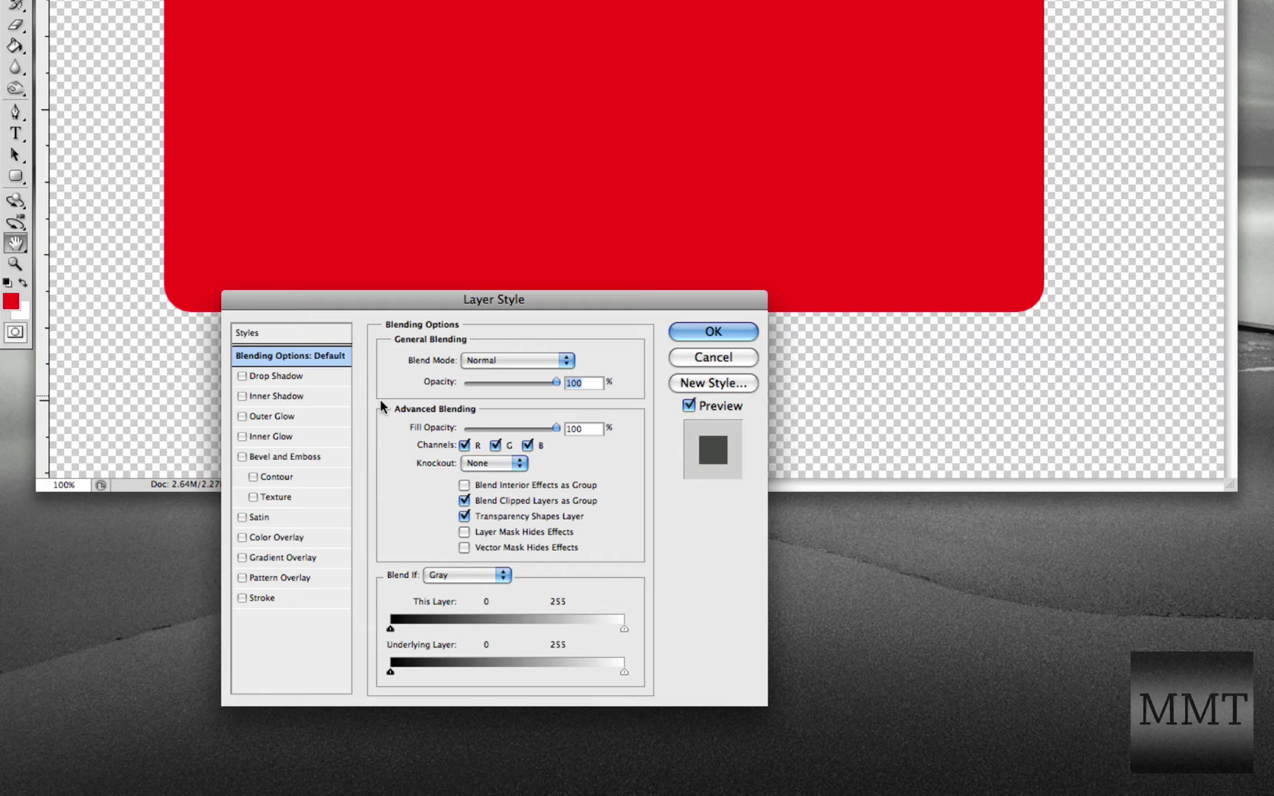
pyautogui.click(290, 557)
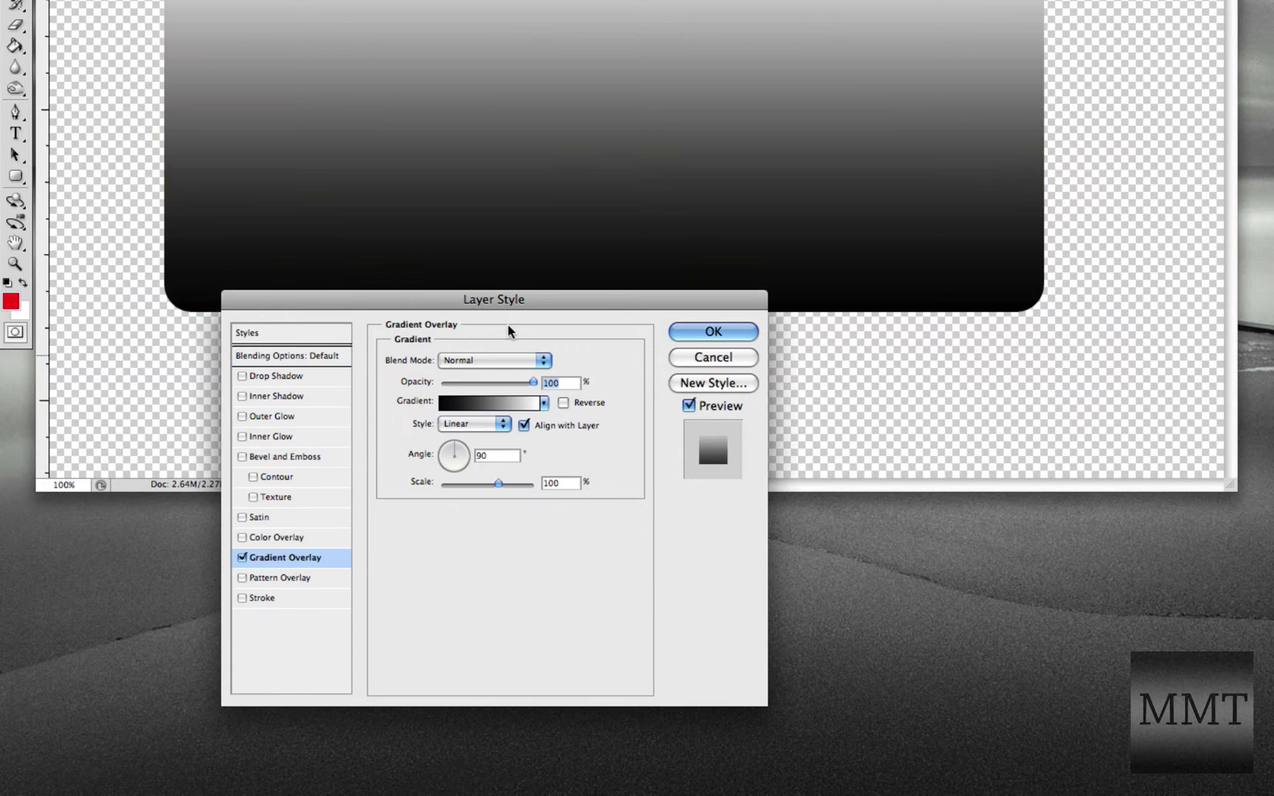
pyautogui.moveTo(509, 295); pyautogui.dragTo(493, 383)
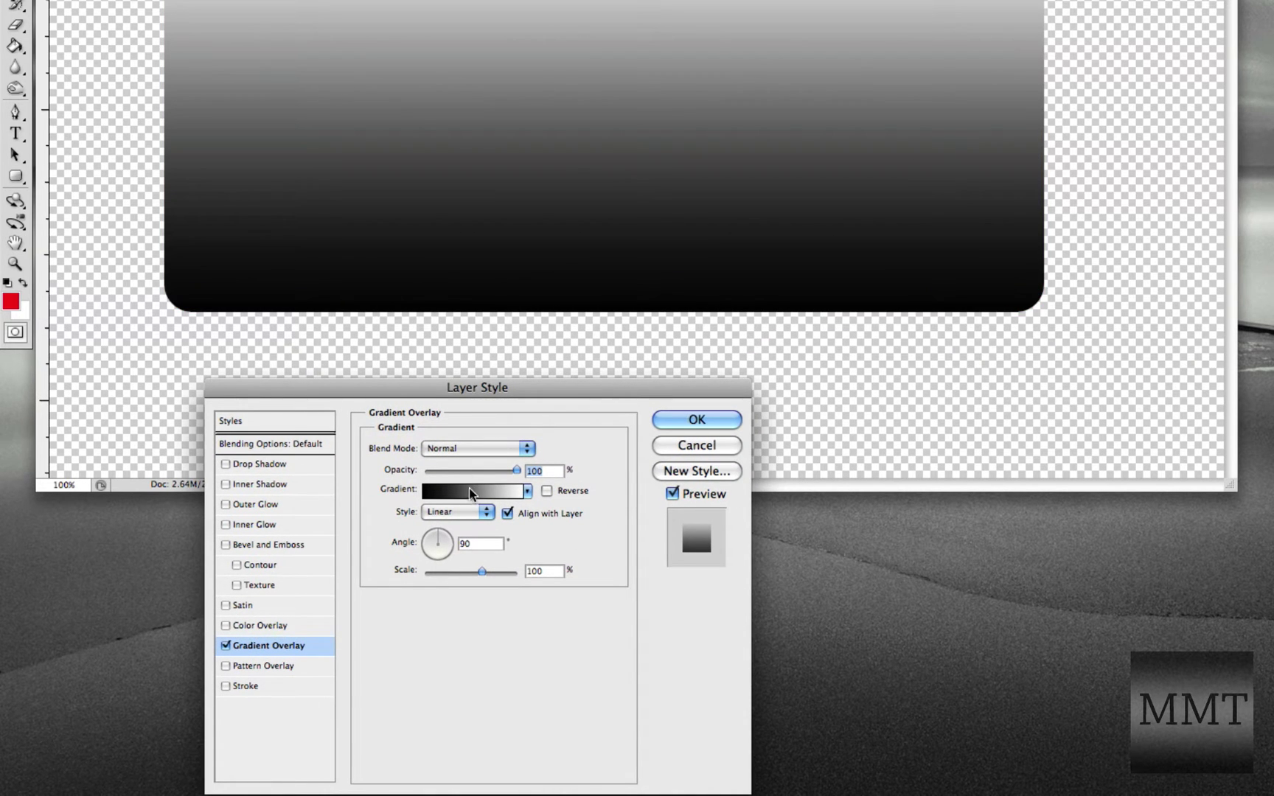
pyautogui.click(472, 493)
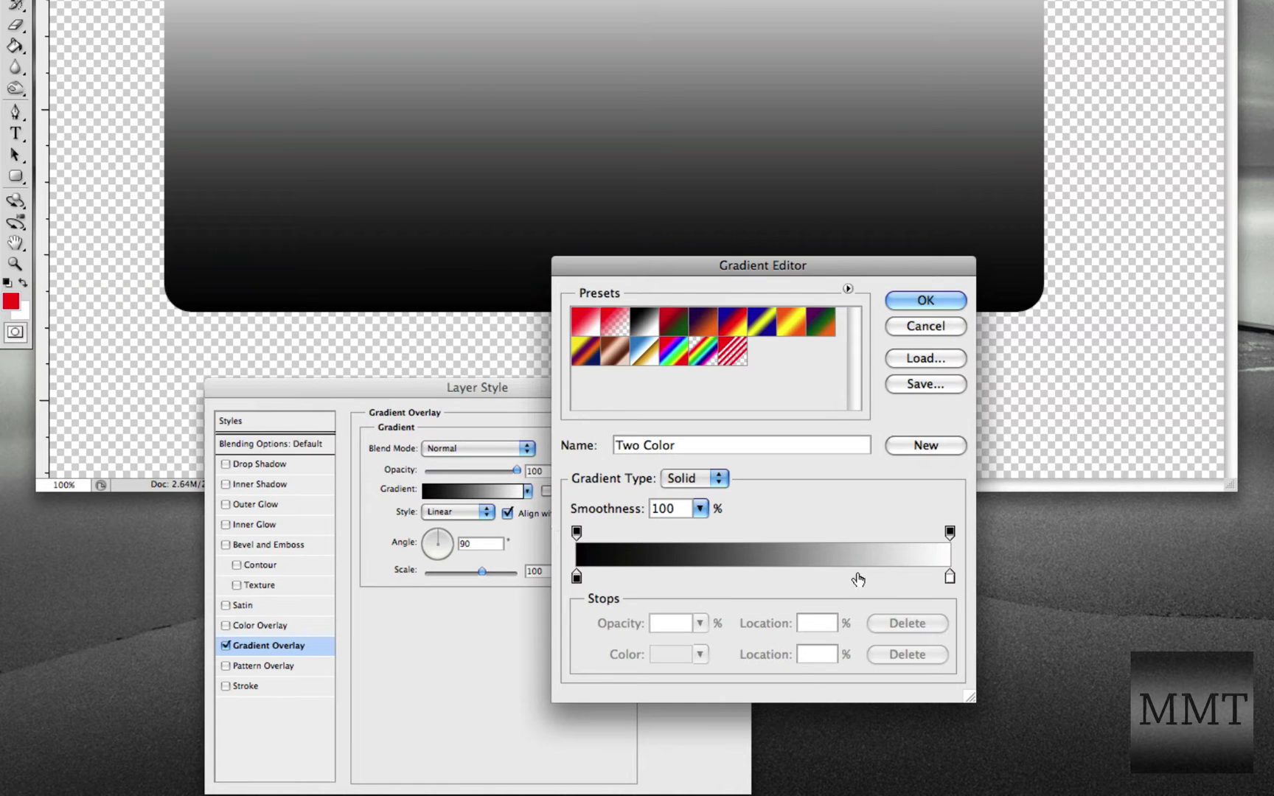
# Set the gradient's light end stop to pale yellow fffeb8
pyautogui.doubleClick(949, 576)
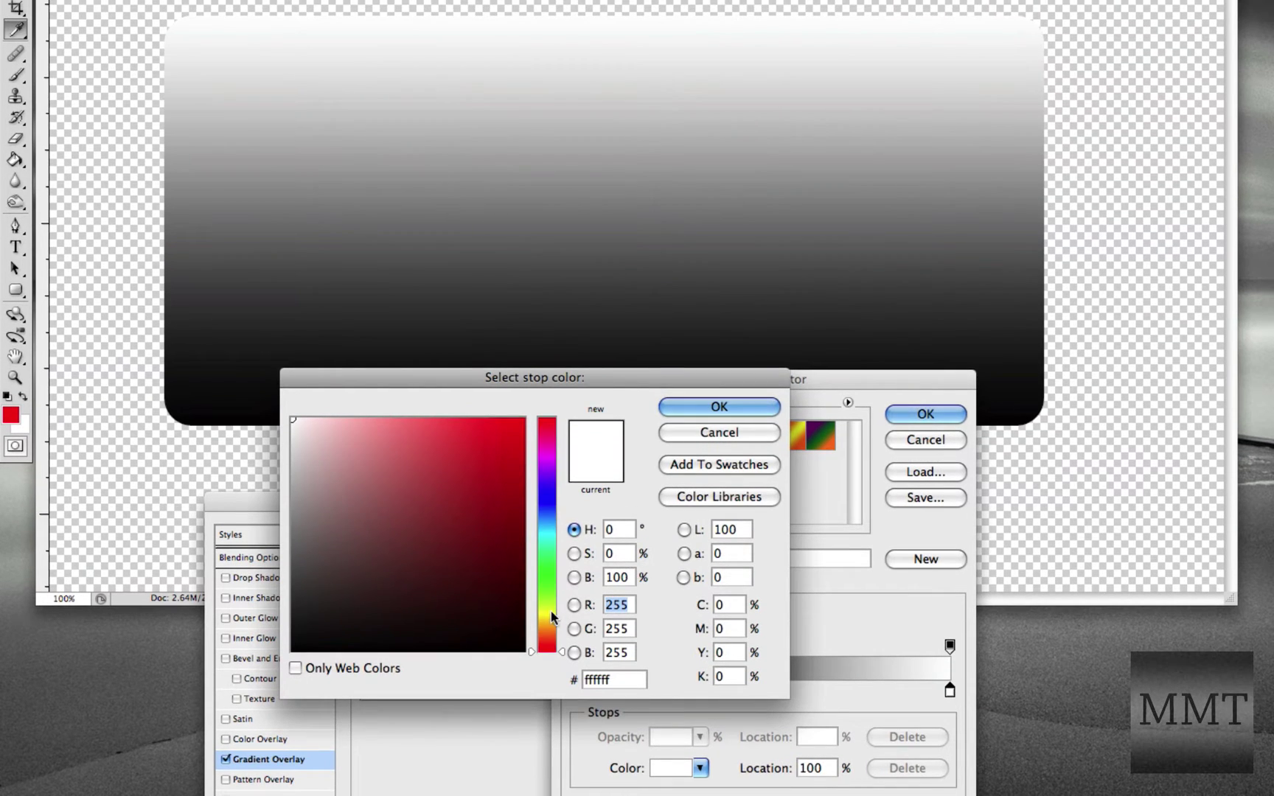
pyautogui.moveTo(549, 609); pyautogui.dragTo(549, 611)
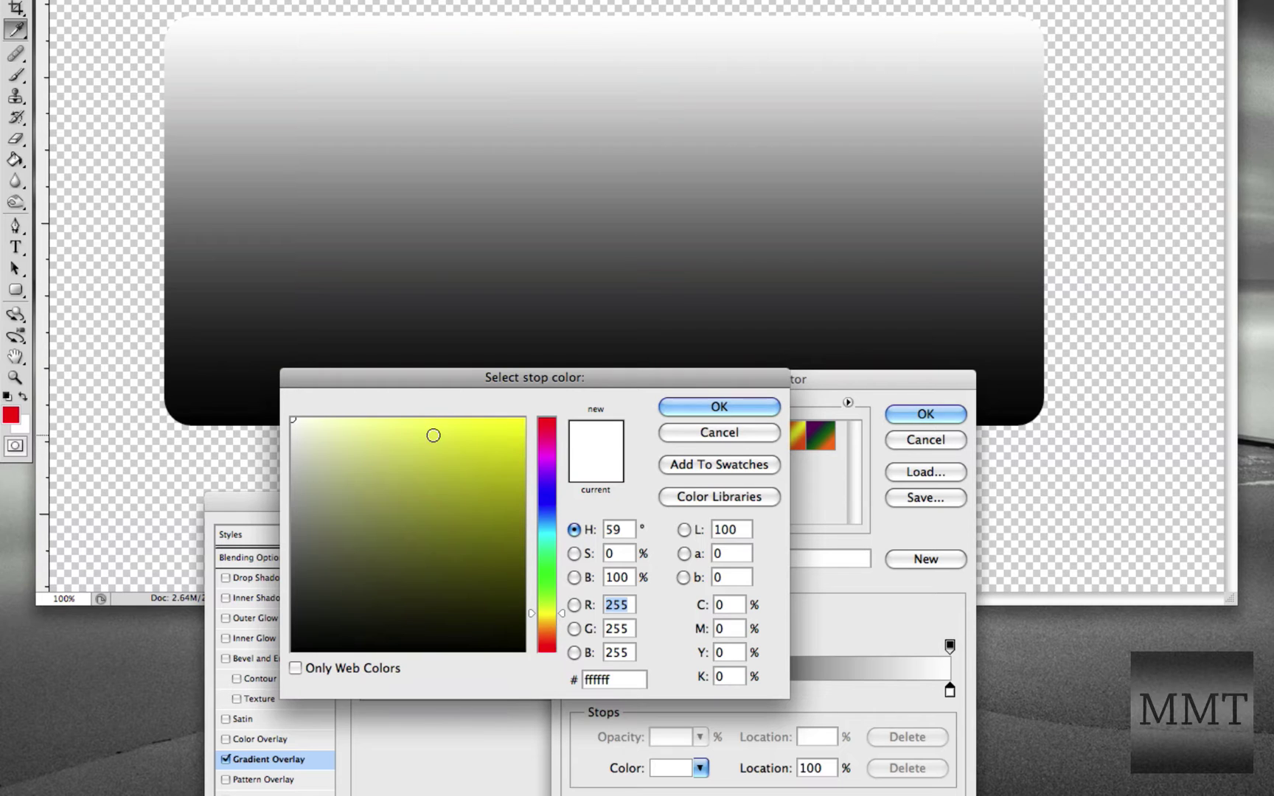
pyautogui.moveTo(432, 435); pyautogui.dragTo(357, 418)
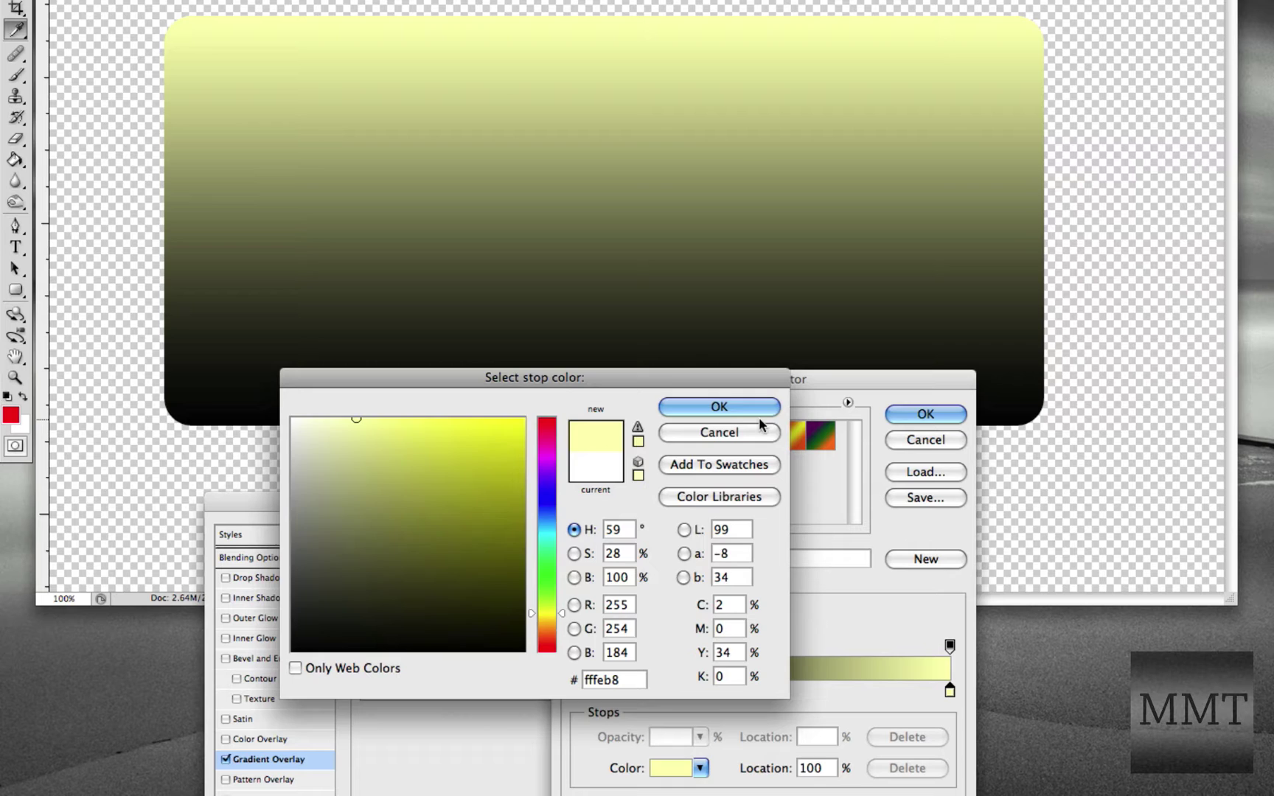
pyautogui.click(730, 406)
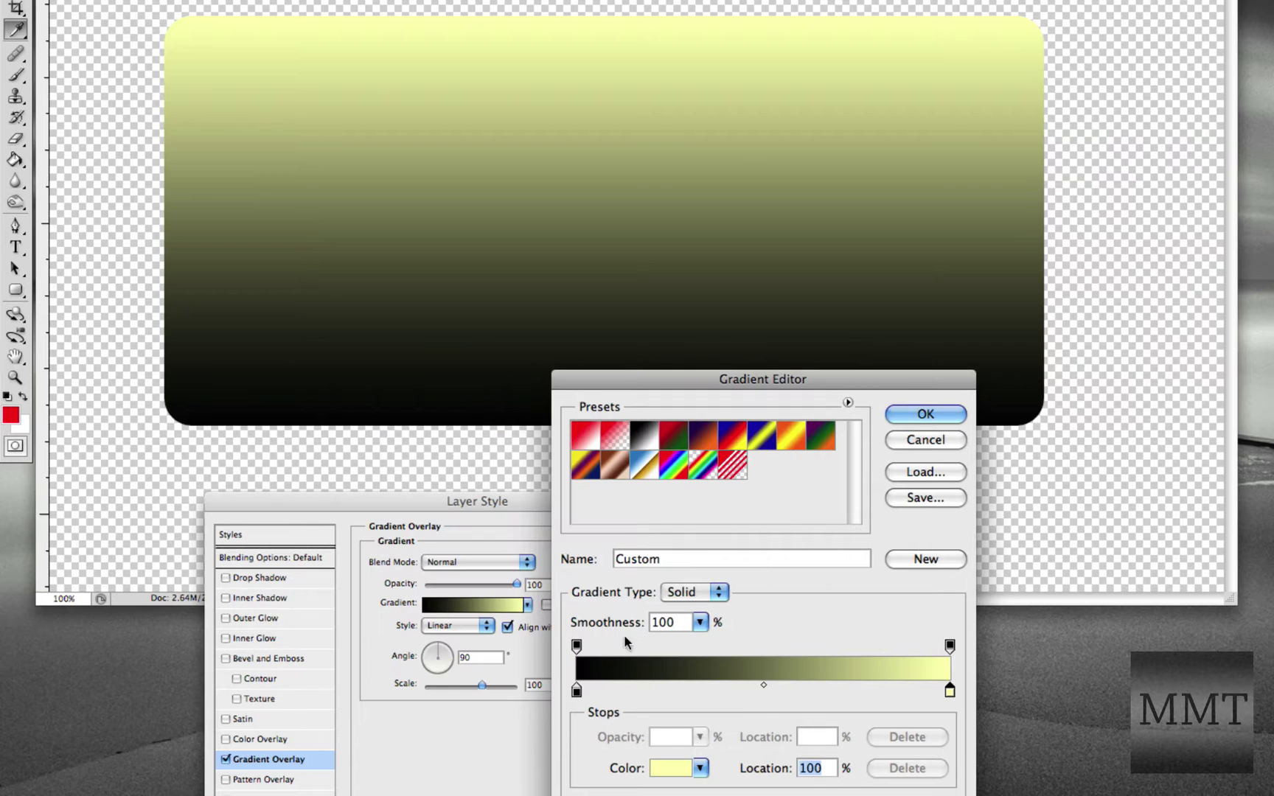
# Set the gradient's dark end stop to golden yellow f1c809
pyautogui.doubleClick(576, 691)
pyautogui.click(544, 612)
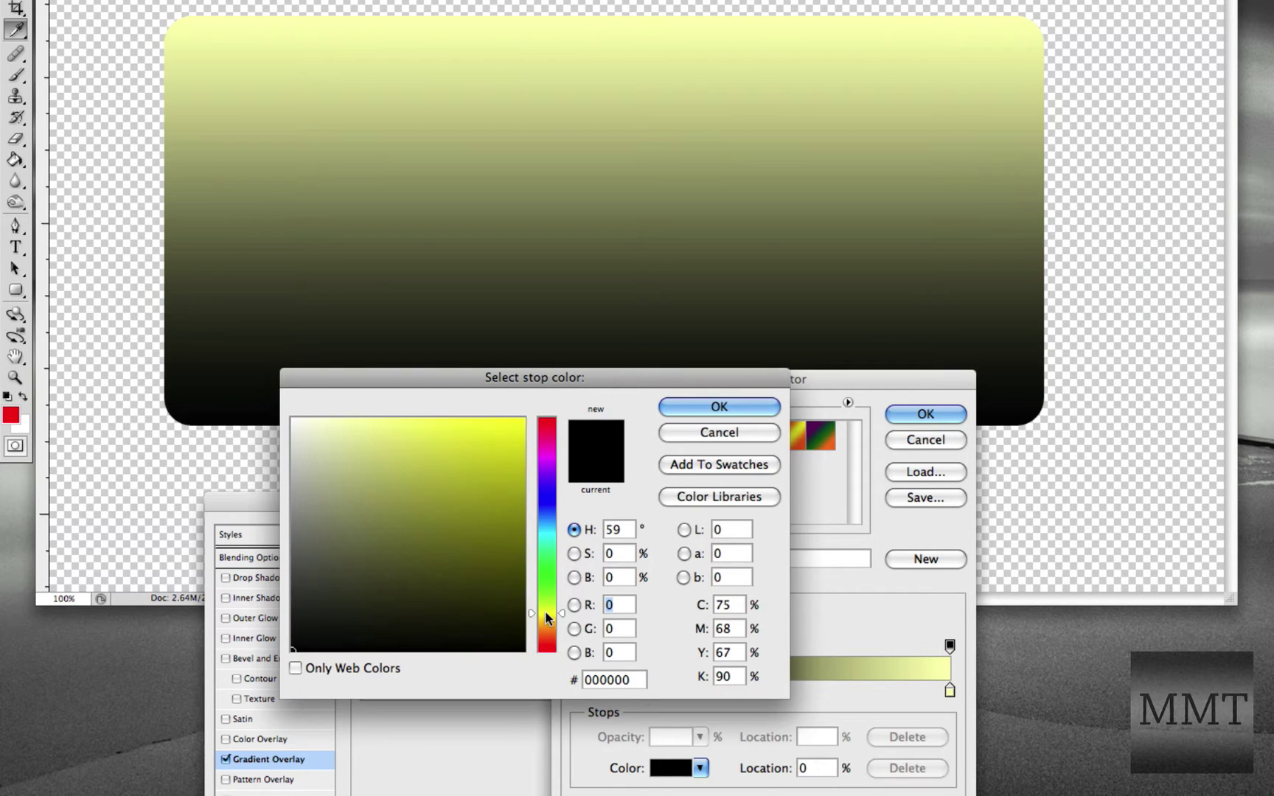
pyautogui.click(525, 417)
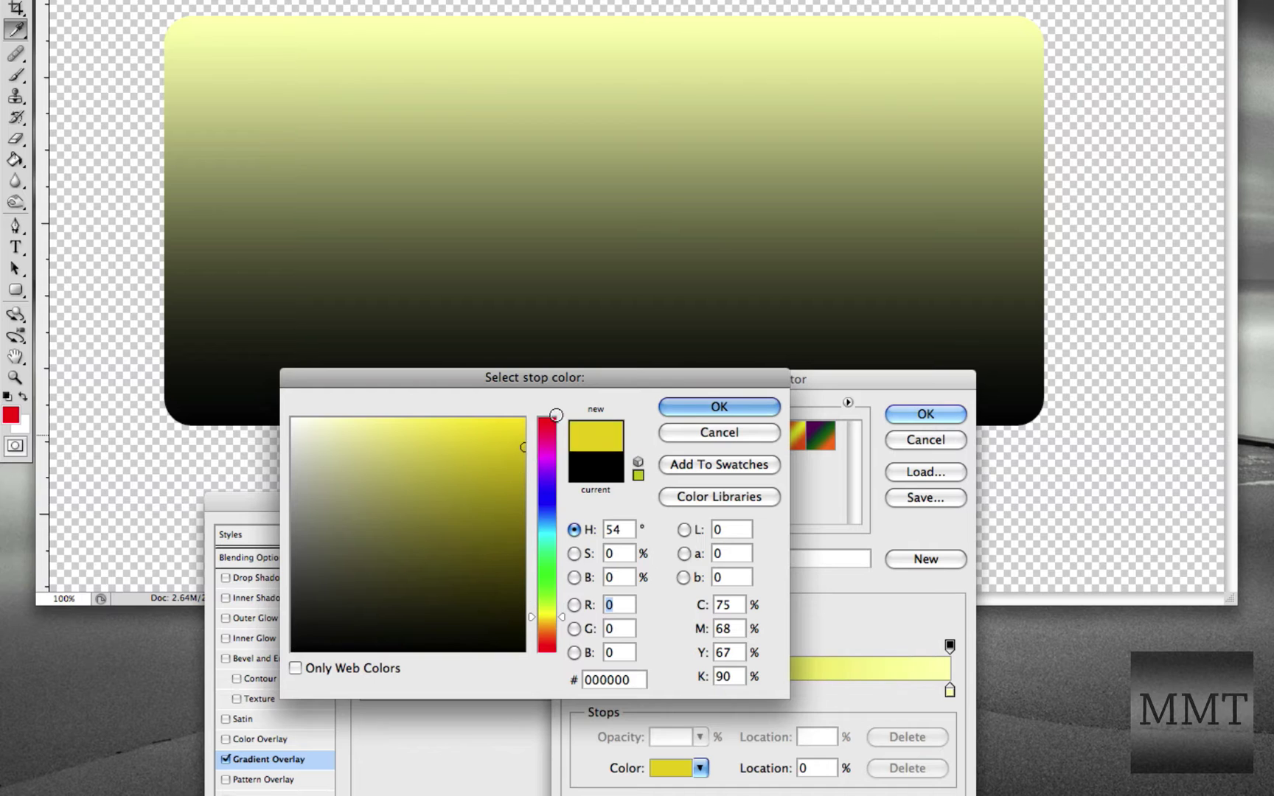
pyautogui.moveTo(495, 444)
pyautogui.mouseDown()
pyautogui.moveTo(504, 431)
pyautogui.moveTo(521, 455)
pyautogui.moveTo(517, 431)
pyautogui.mouseUp()
pyautogui.click(547, 620)
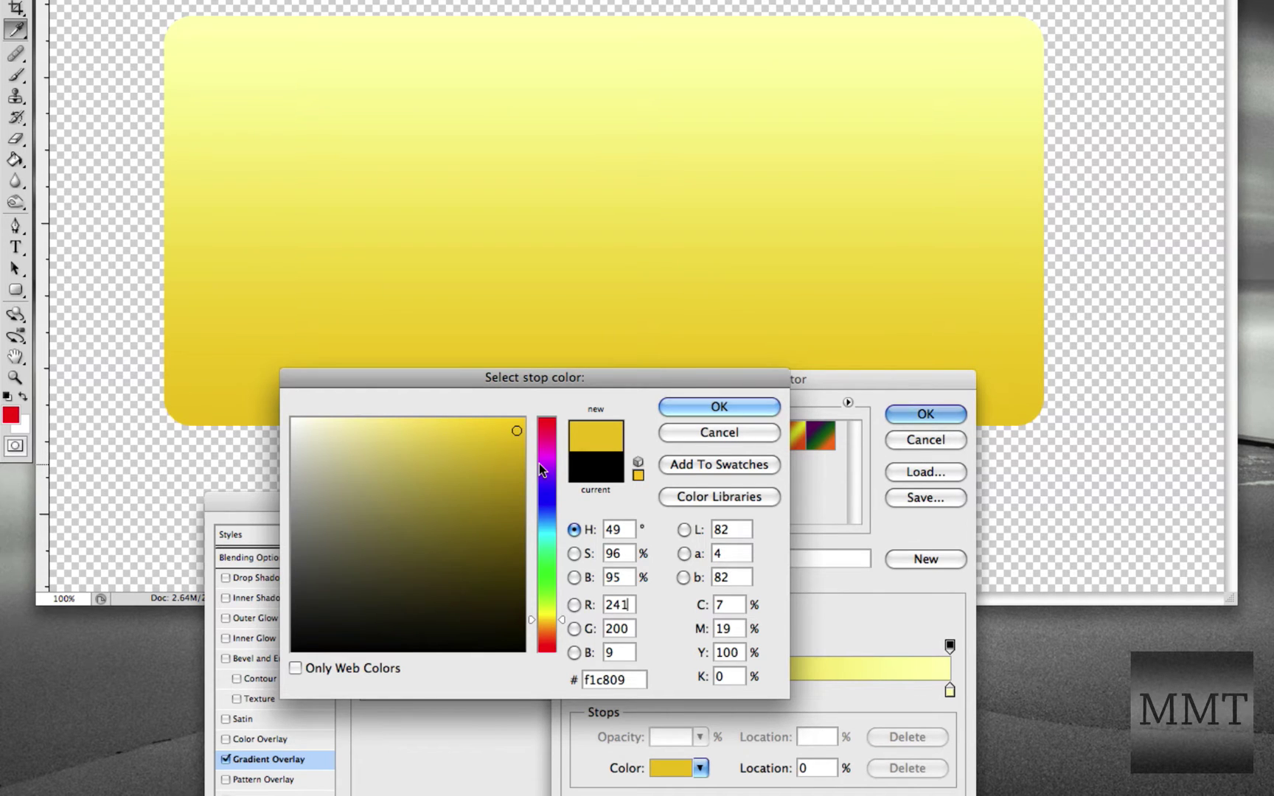
pyautogui.press('Return')
pyautogui.press('Return')
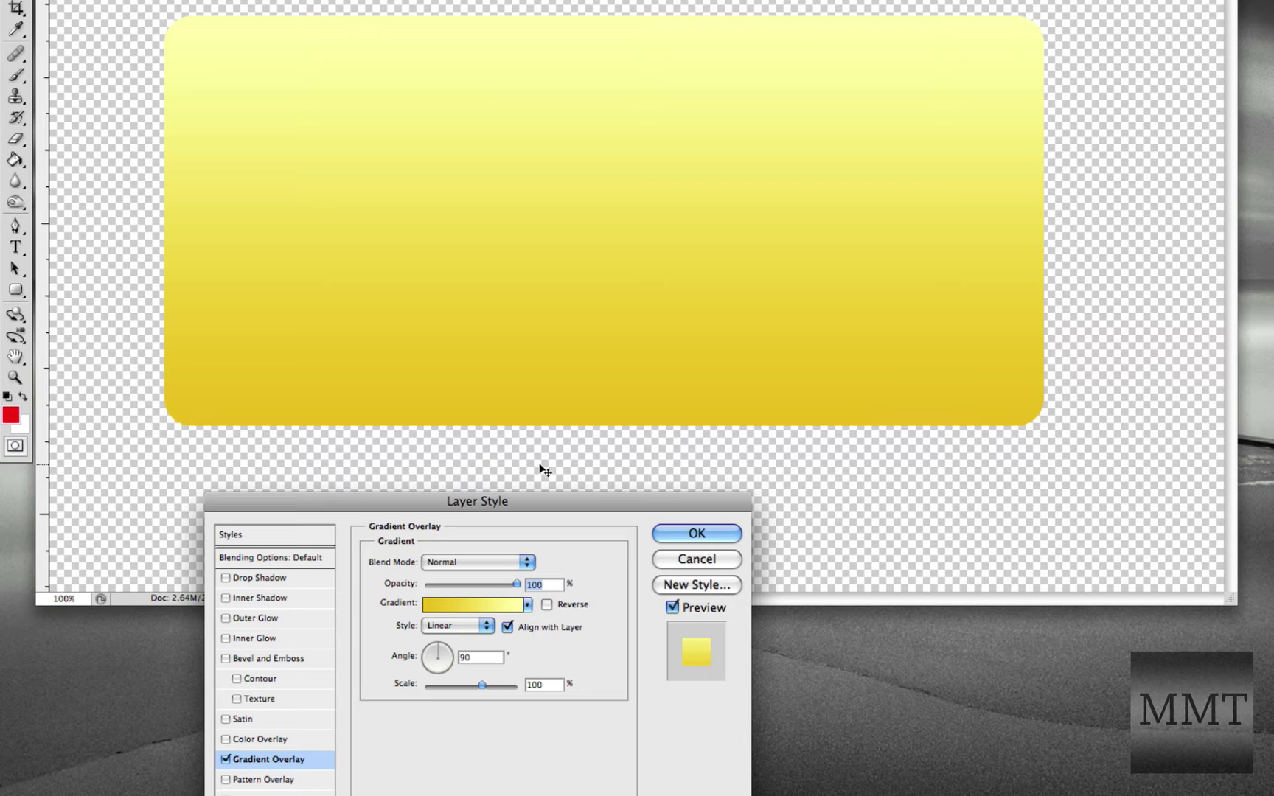
# Add a 3 px outside stroke to the button in golden yellow edbf07
pyautogui.moveTo(531, 502); pyautogui.dragTo(576, 460)
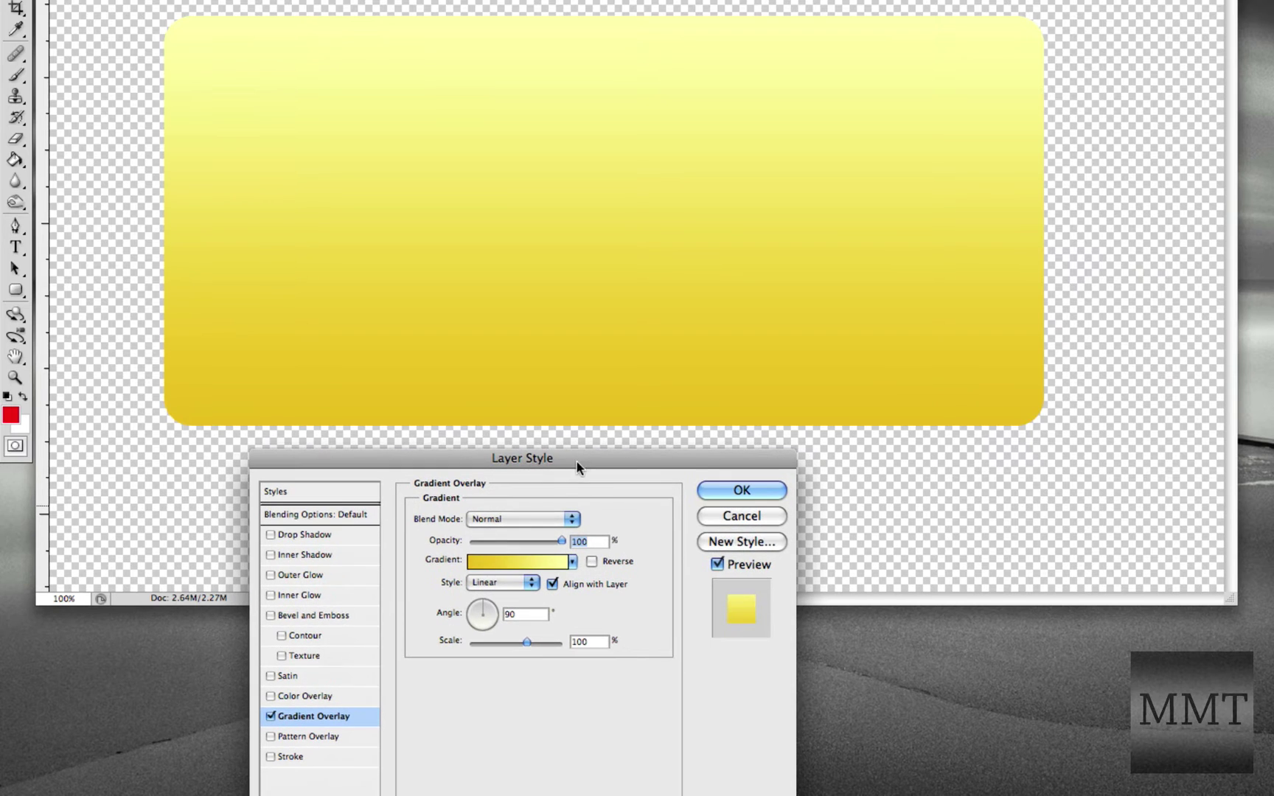
pyautogui.click(287, 755)
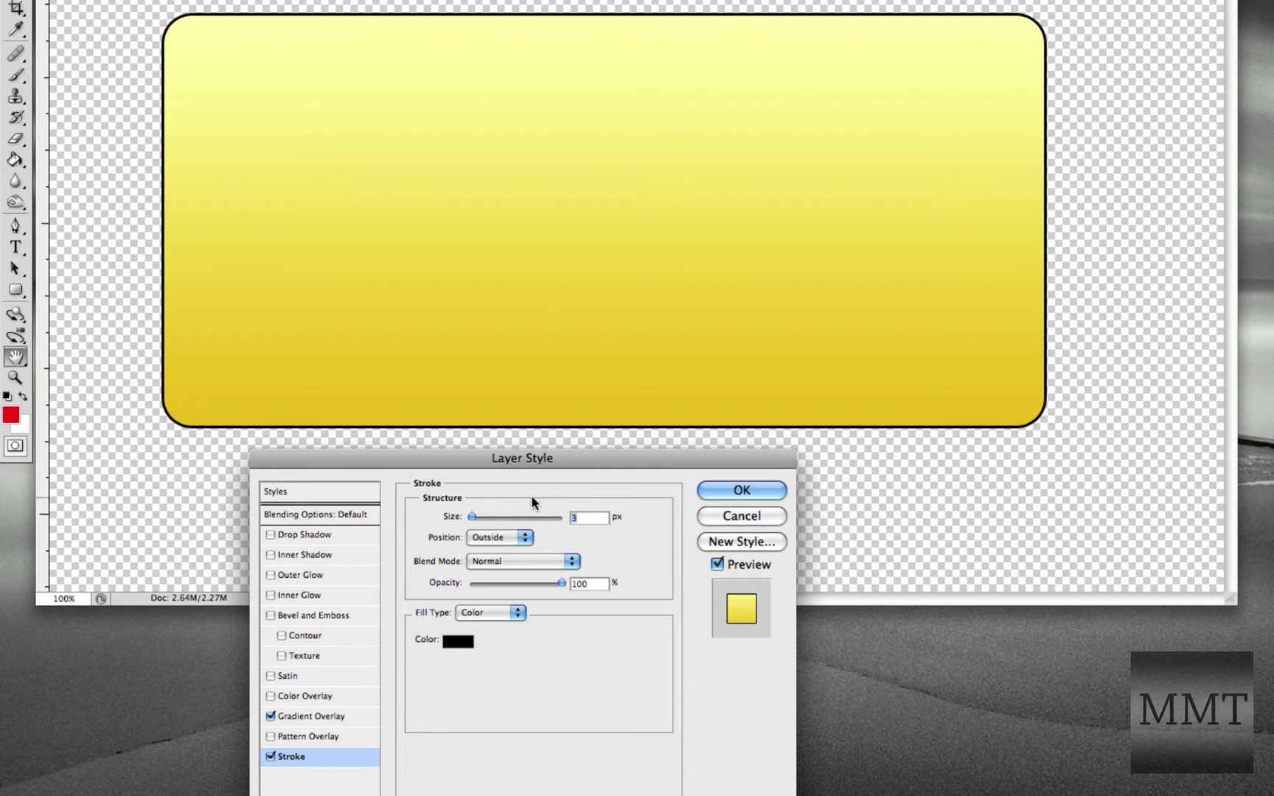
pyautogui.click(451, 642)
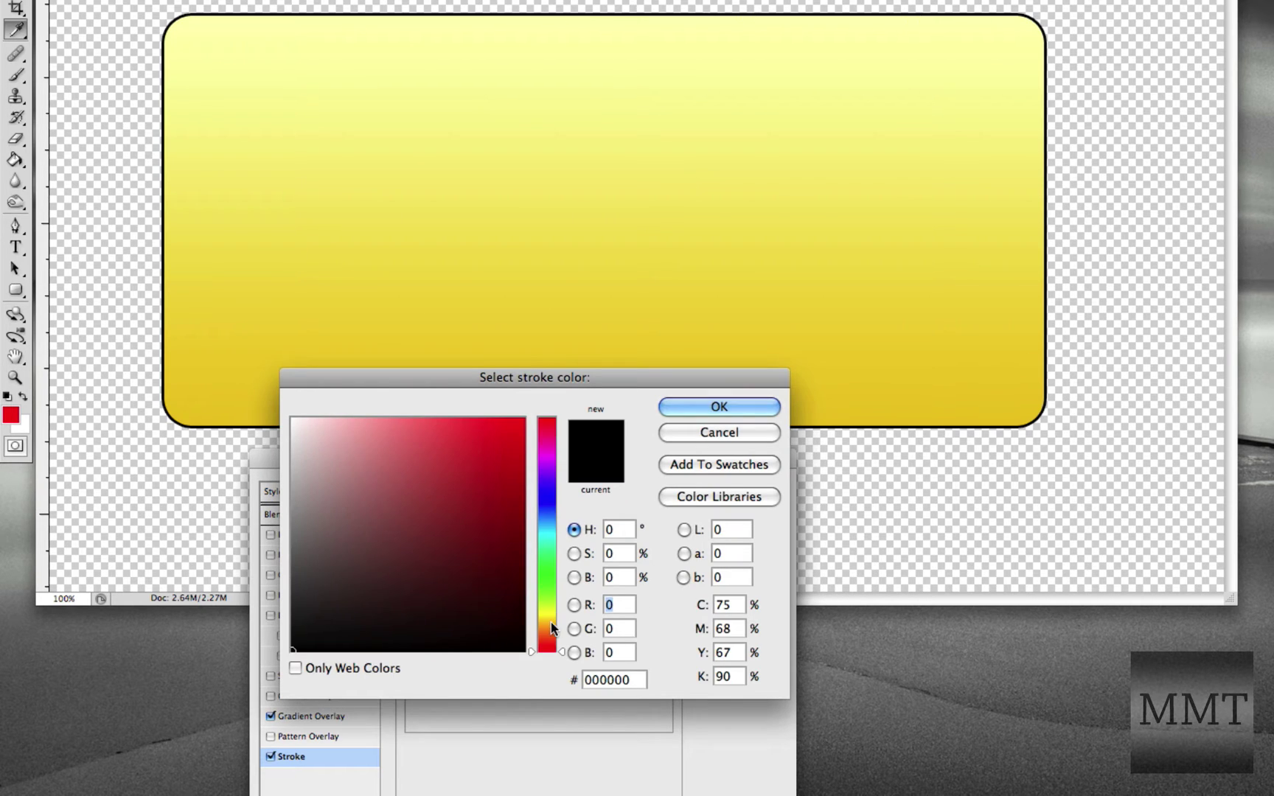
pyautogui.click(551, 621)
pyautogui.moveTo(551, 620); pyautogui.dragTo(552, 620)
pyautogui.moveTo(516, 457); pyautogui.dragTo(524, 418)
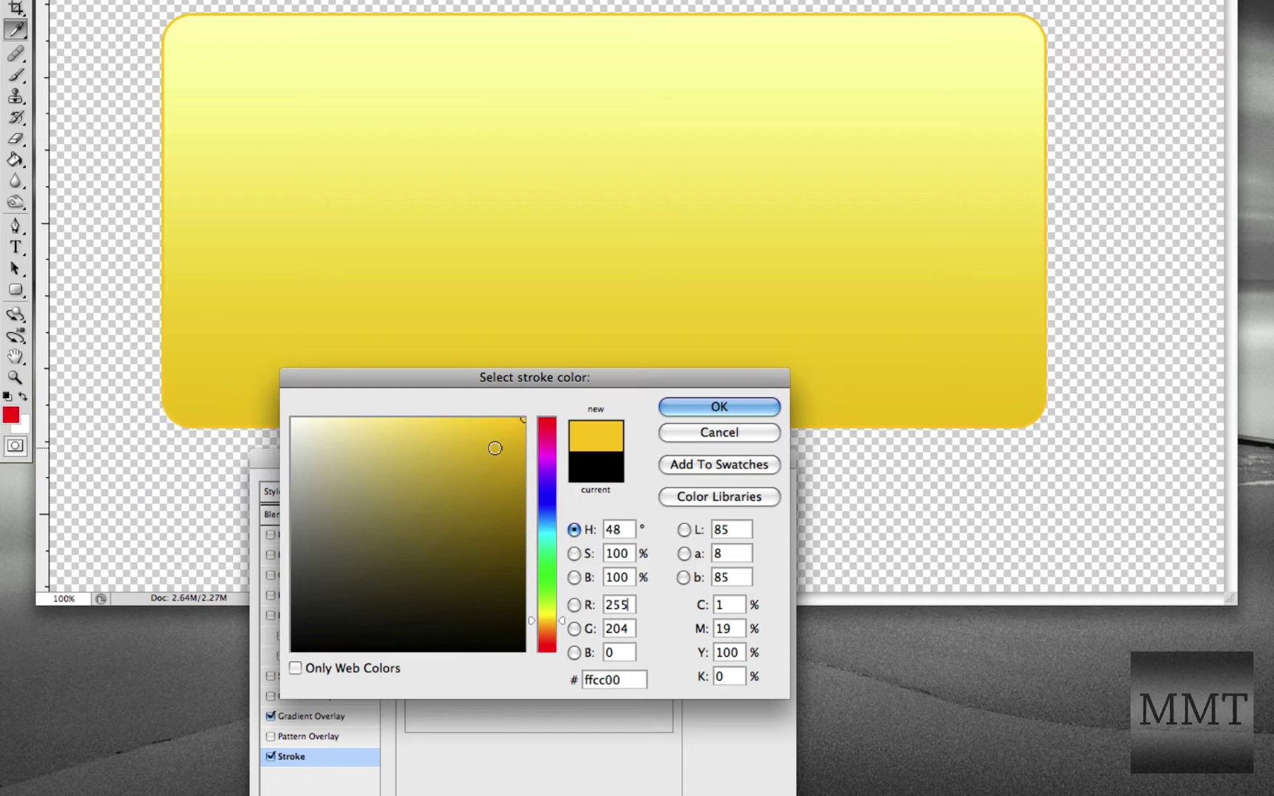
pyautogui.moveTo(519, 426); pyautogui.dragTo(517, 435)
pyautogui.click(716, 405)
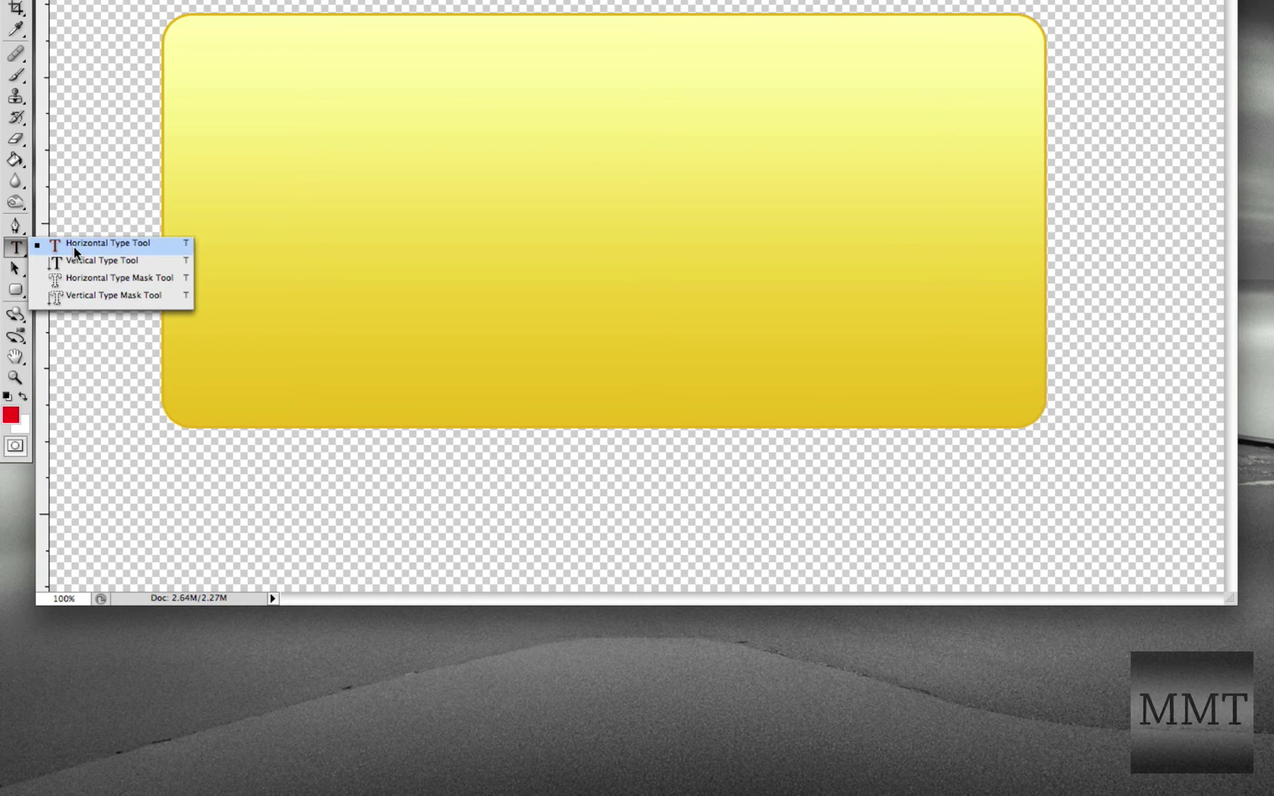
# Type 'Subscribe' in brown bold Arial, center it on the button, and commit it
pyautogui.click(299, 220)
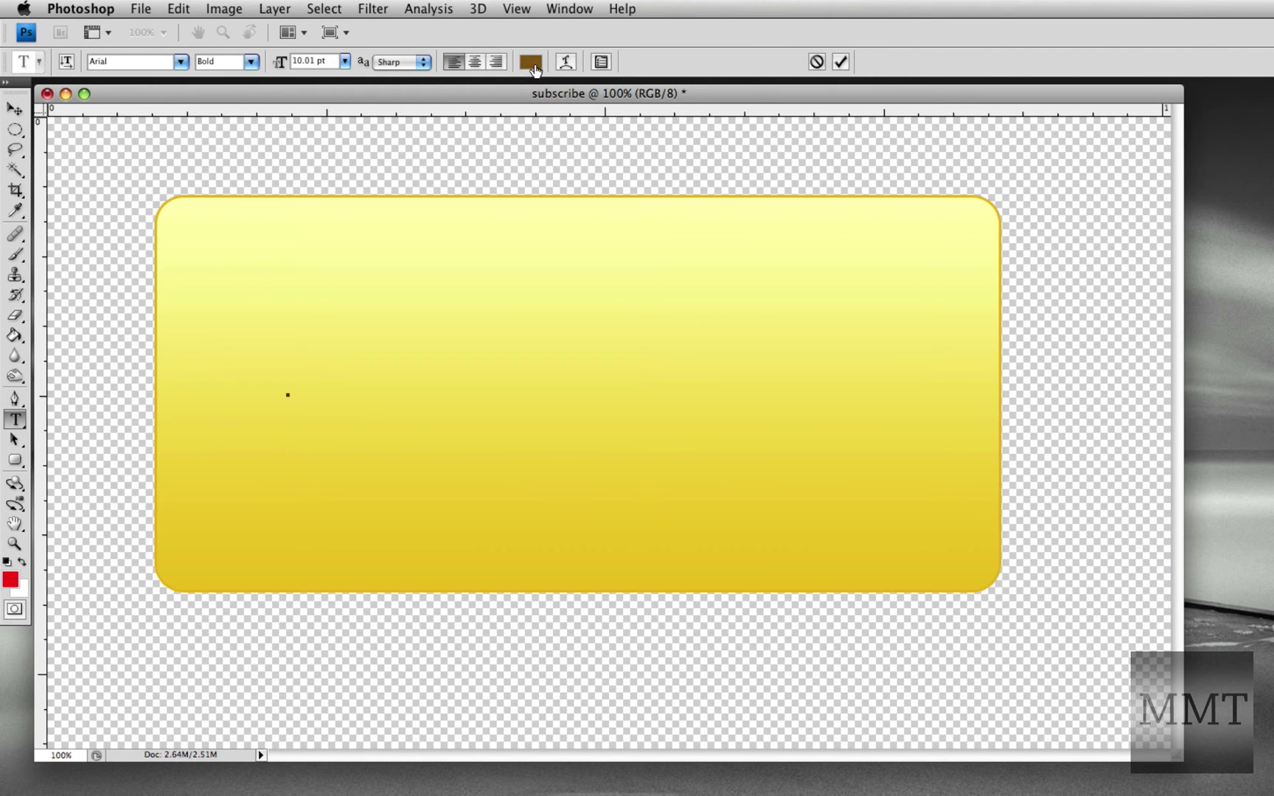
pyautogui.click(531, 62)
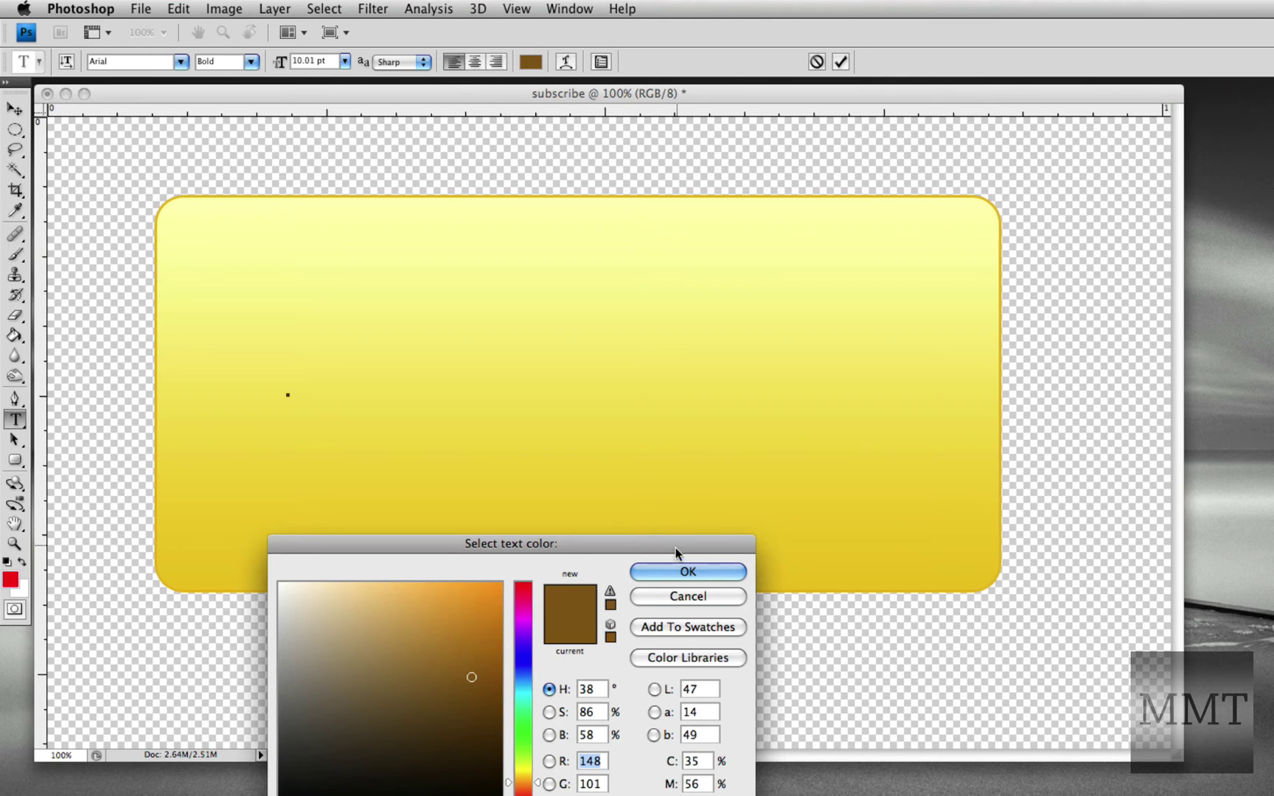
pyautogui.click(667, 572)
pyautogui.write('S')
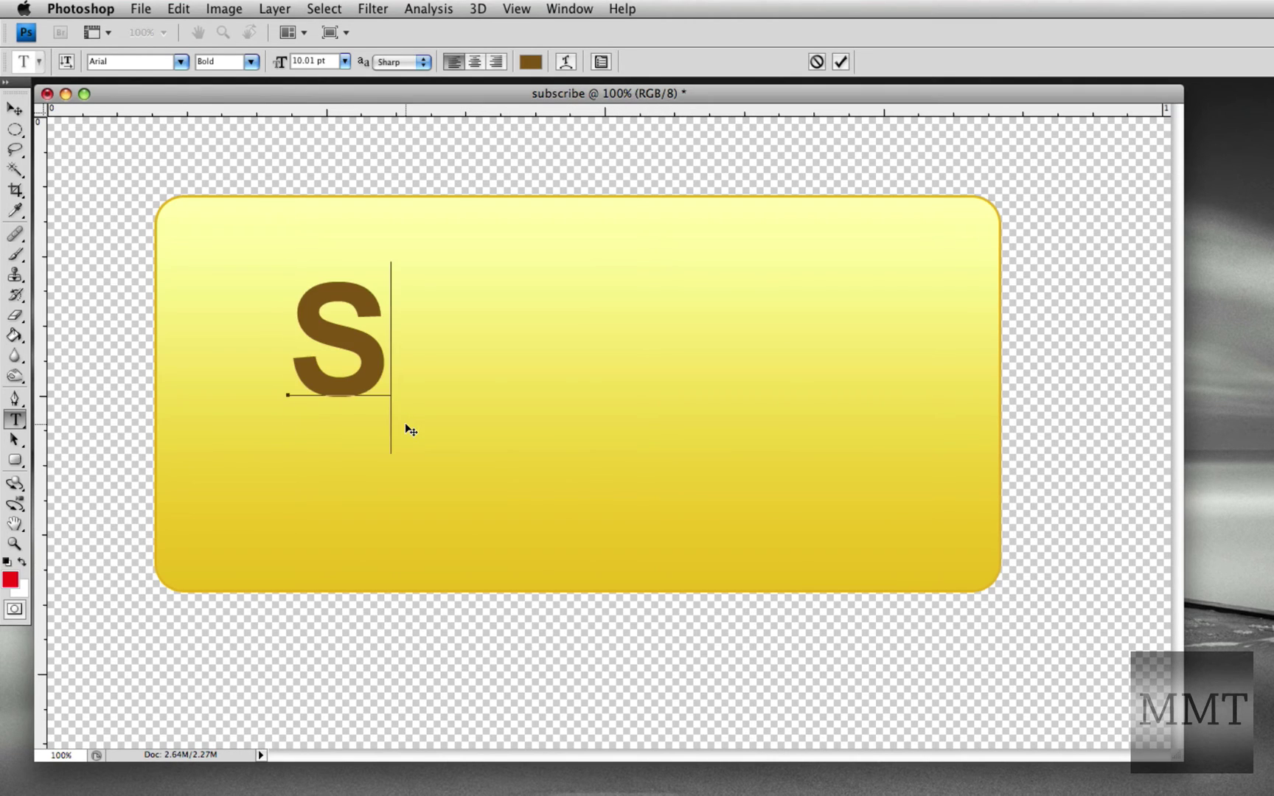
pyautogui.write('ubscribe')
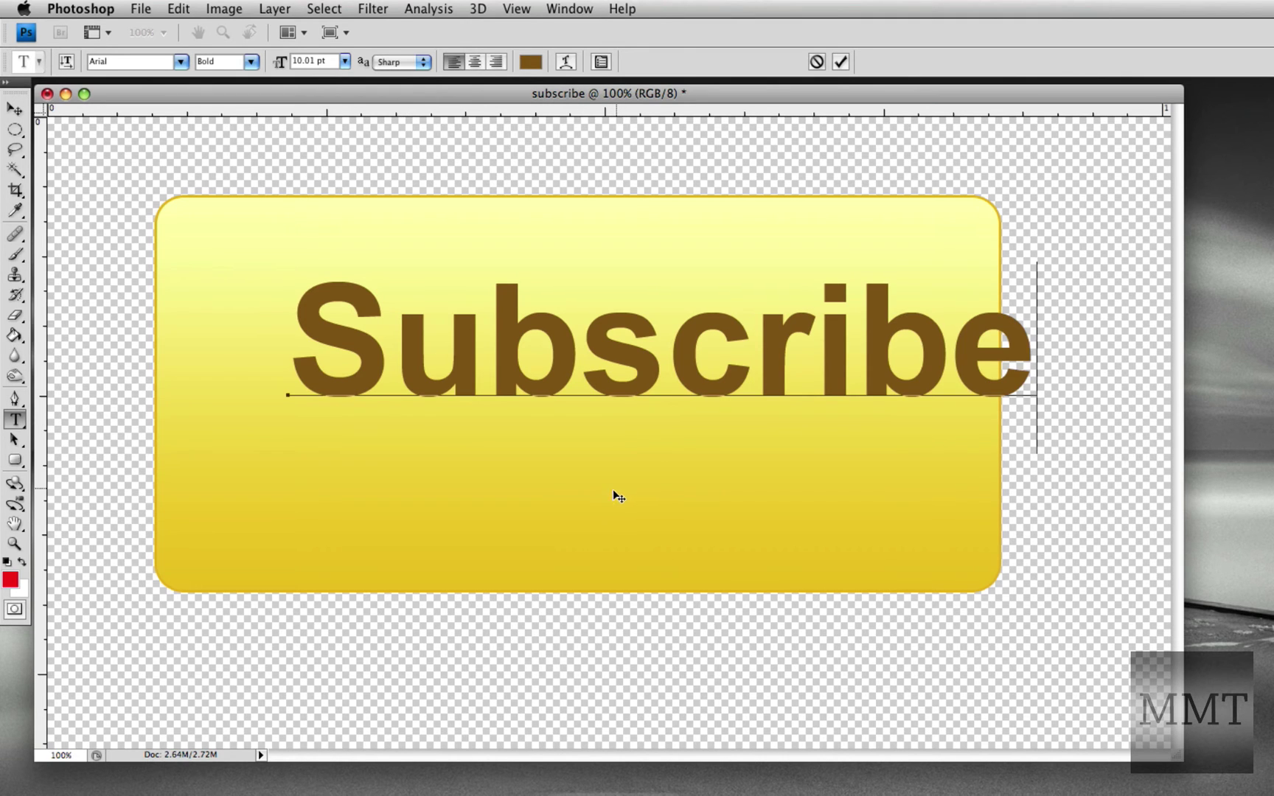
pyautogui.moveTo(618, 497); pyautogui.dragTo(544, 540)
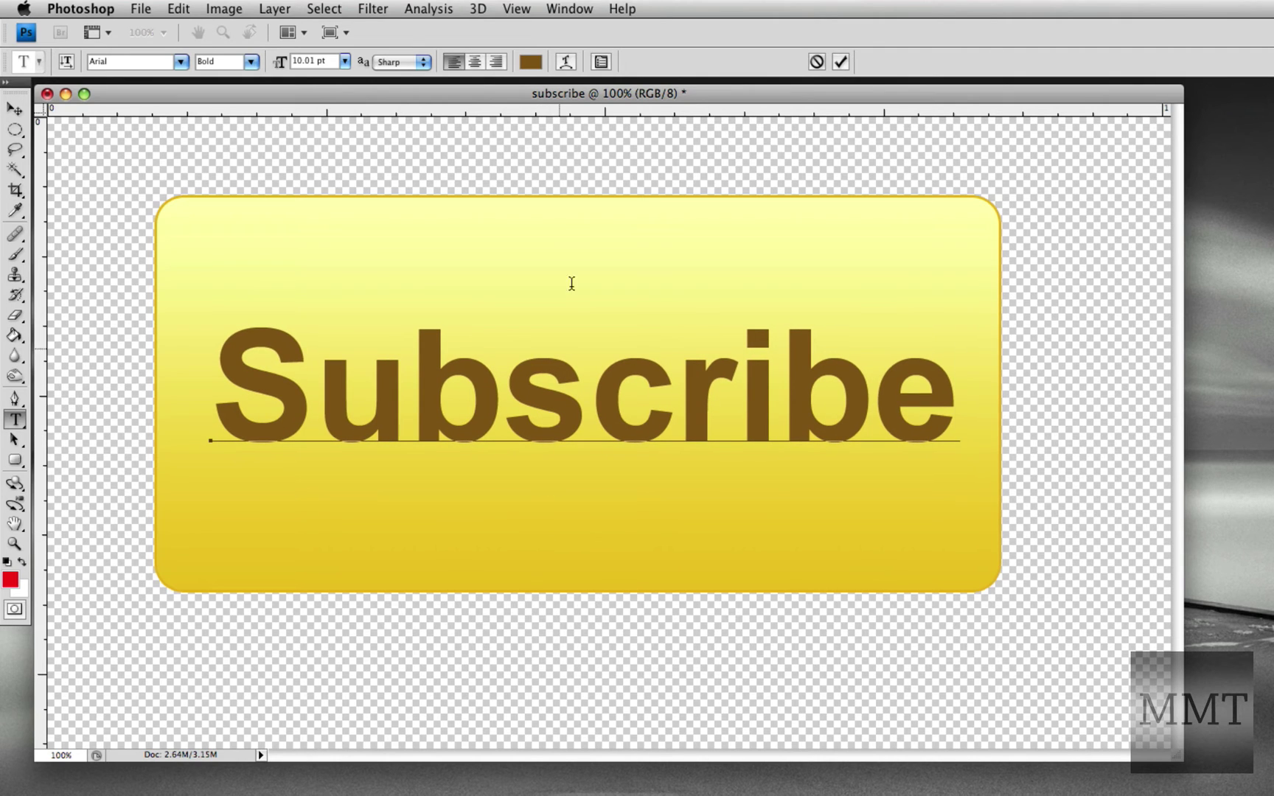
pyautogui.click(841, 61)
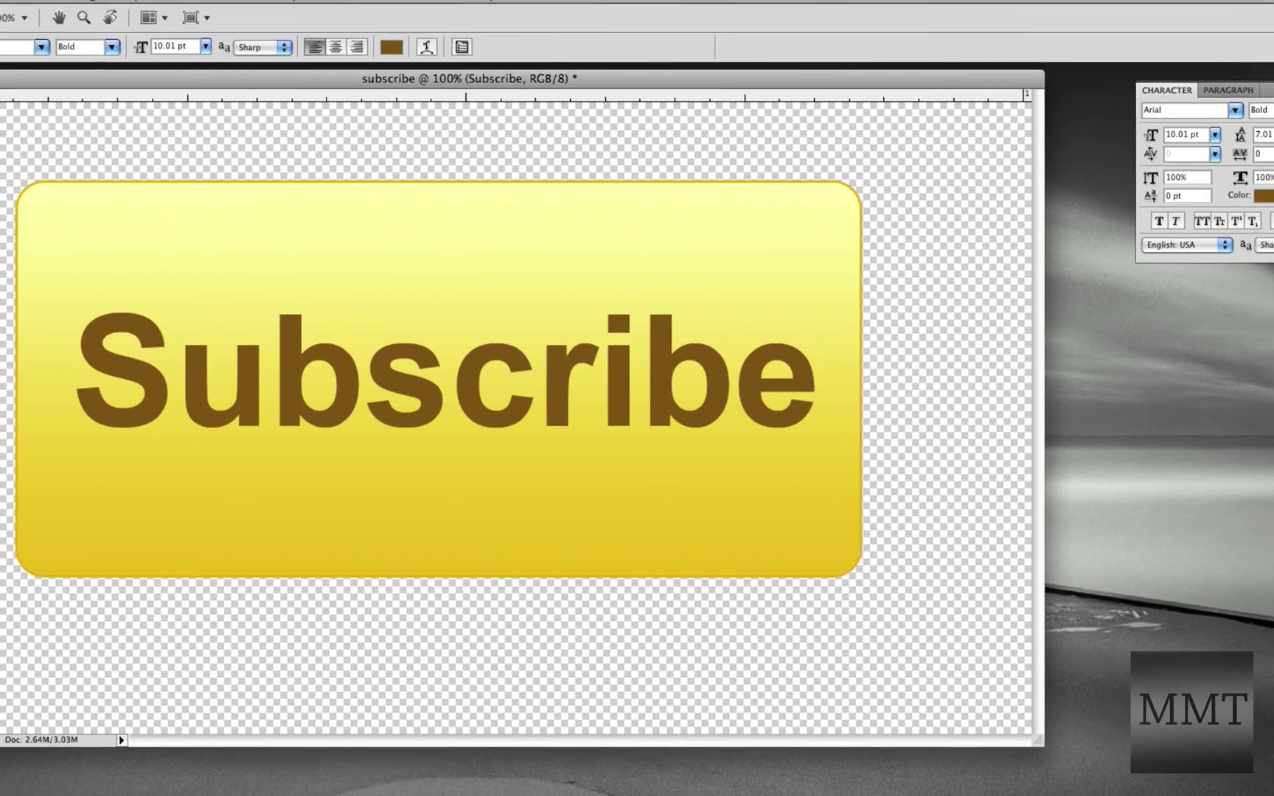
pyautogui.click(1143, 557)
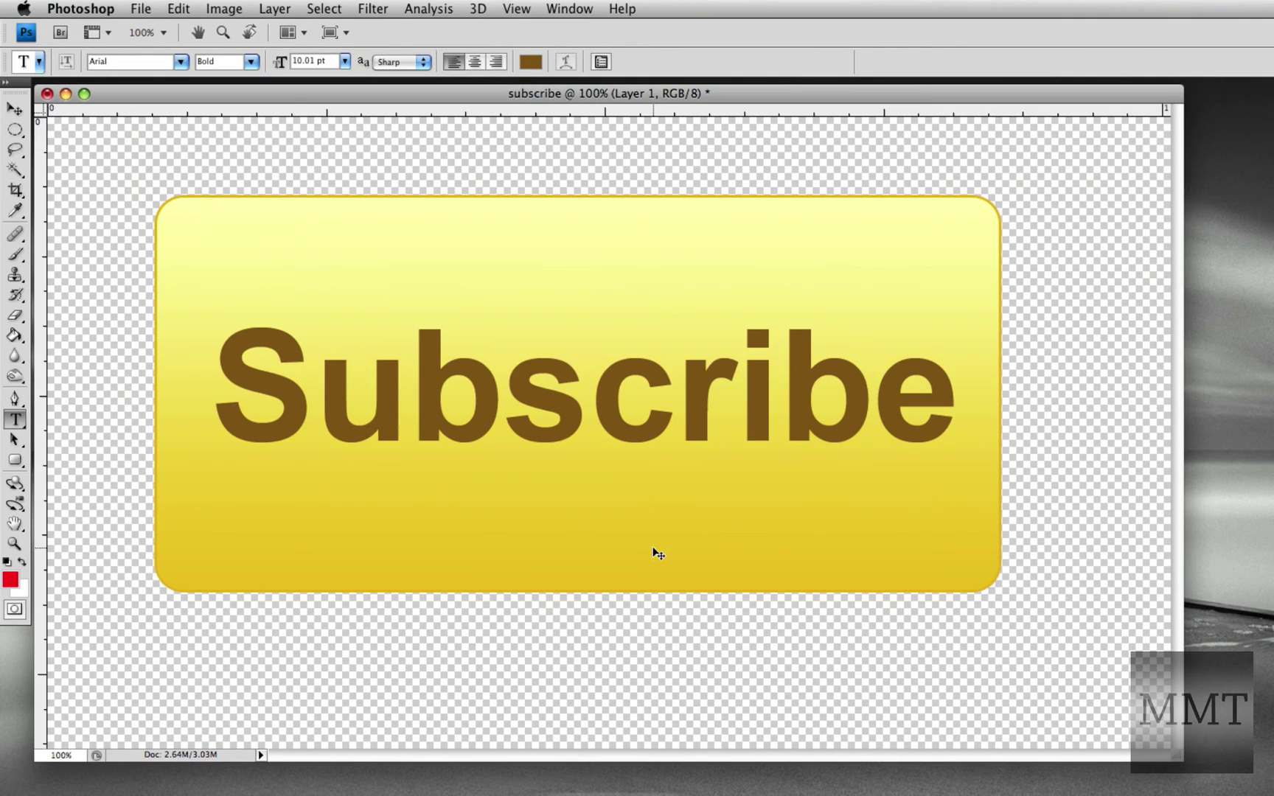
# Free-transform the button shape to 98.3% width and 77% height
pyautogui.hotkey('ctrl', 't')
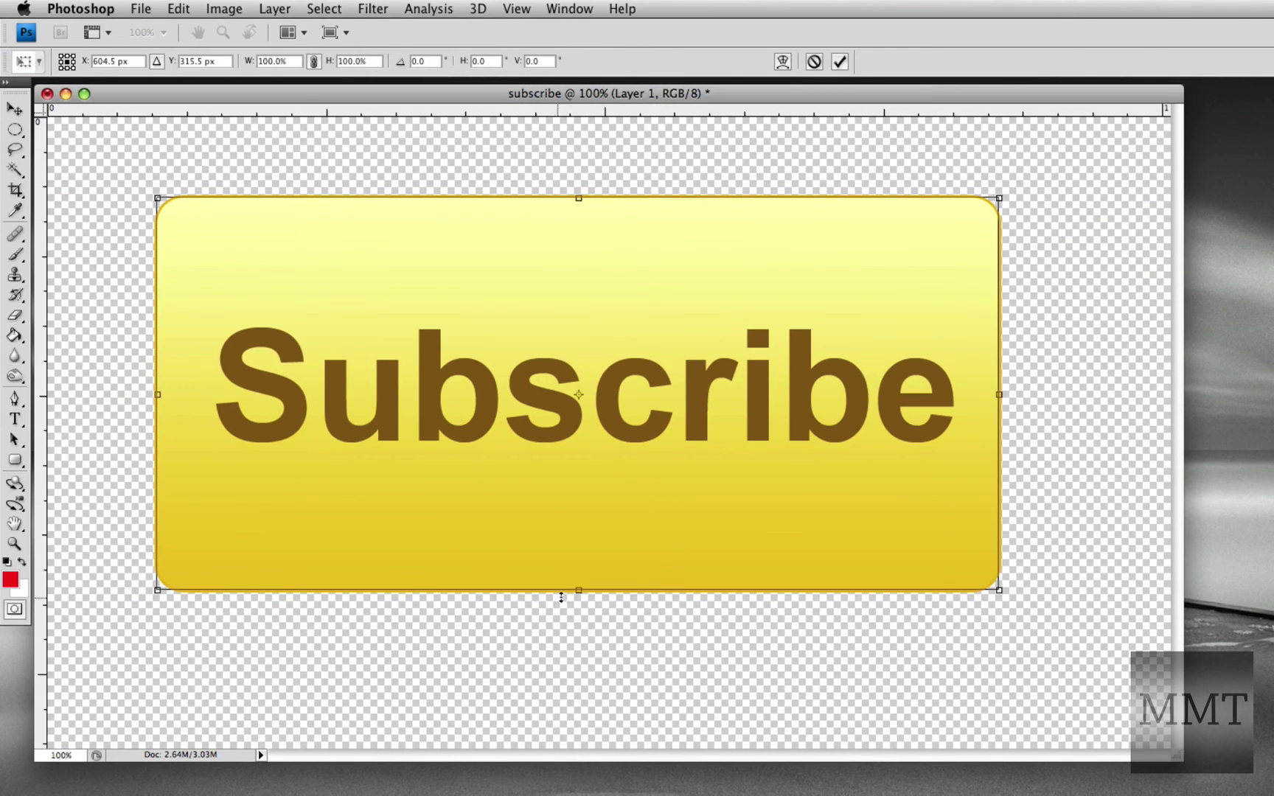
pyautogui.moveTo(579, 592); pyautogui.dragTo(579, 564)
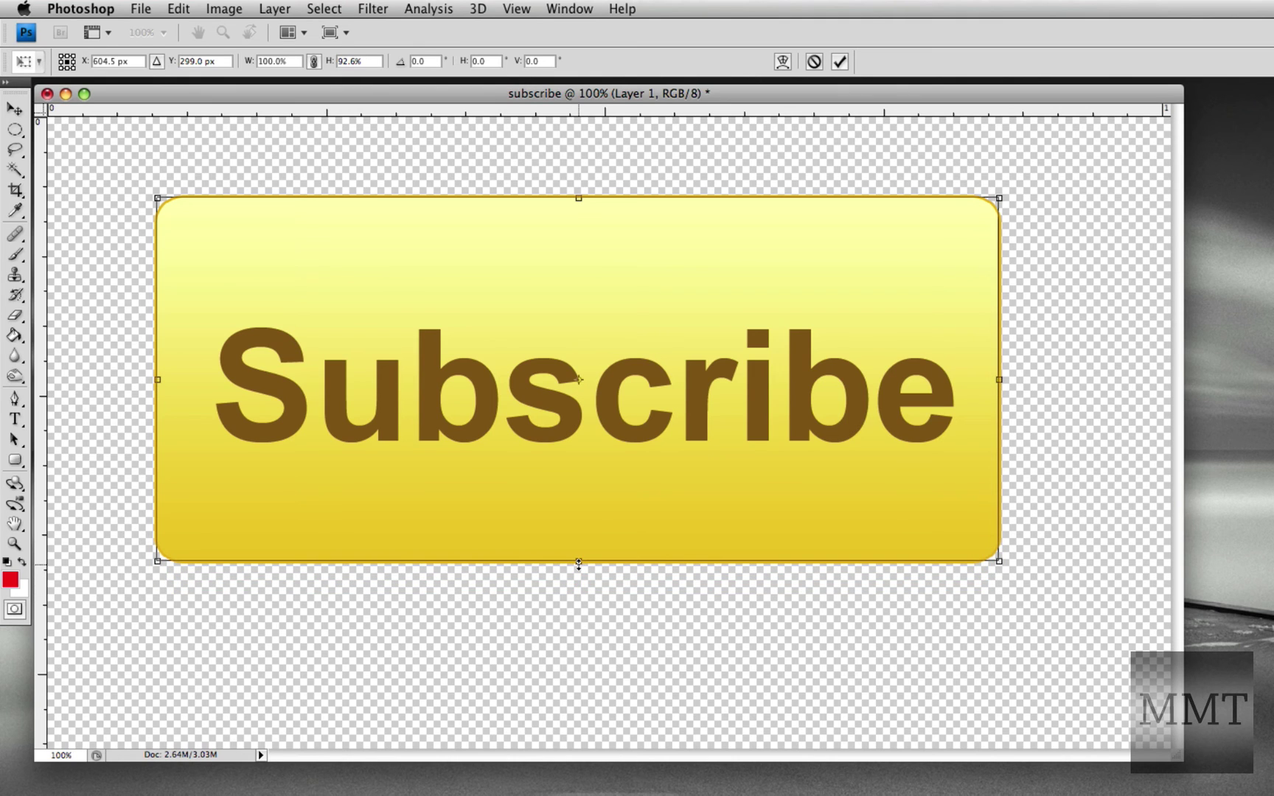
pyautogui.moveTo(578, 199); pyautogui.dragTo(578, 229)
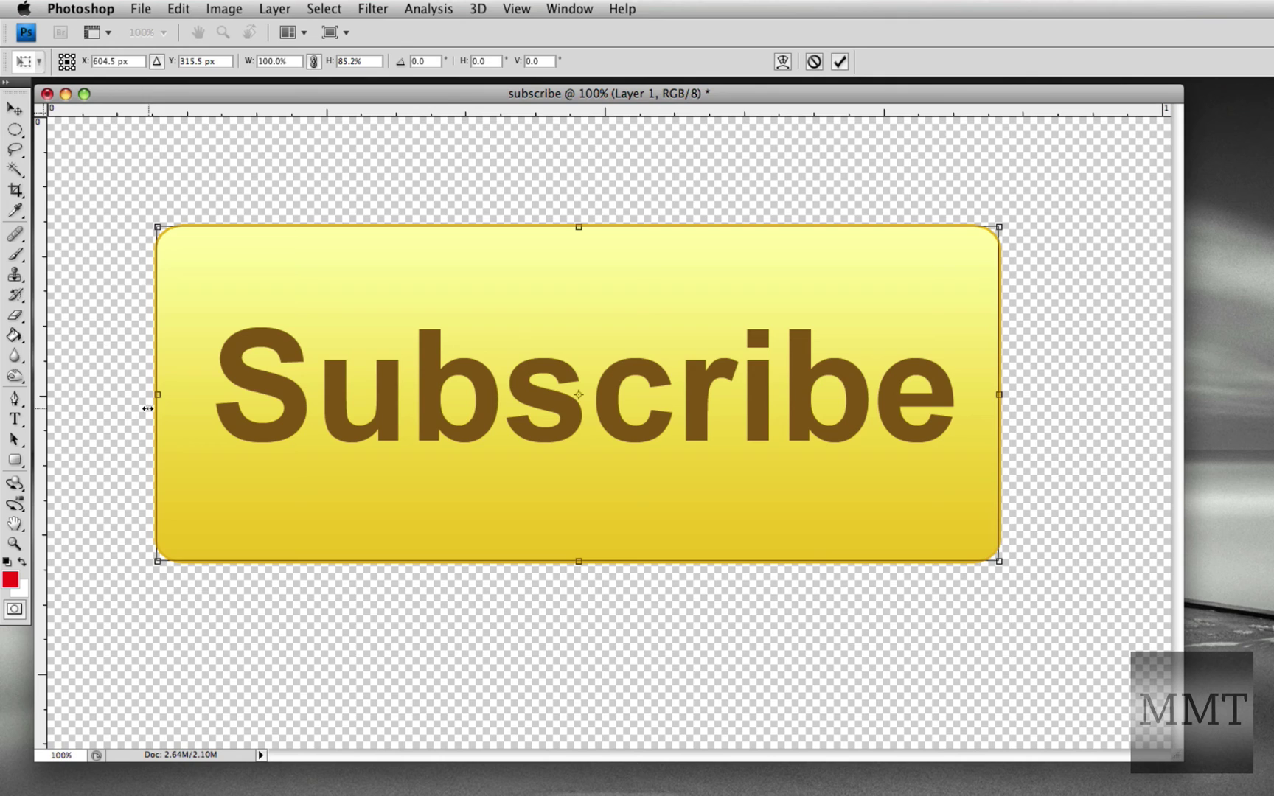
pyautogui.moveTo(161, 391); pyautogui.dragTo(170, 393)
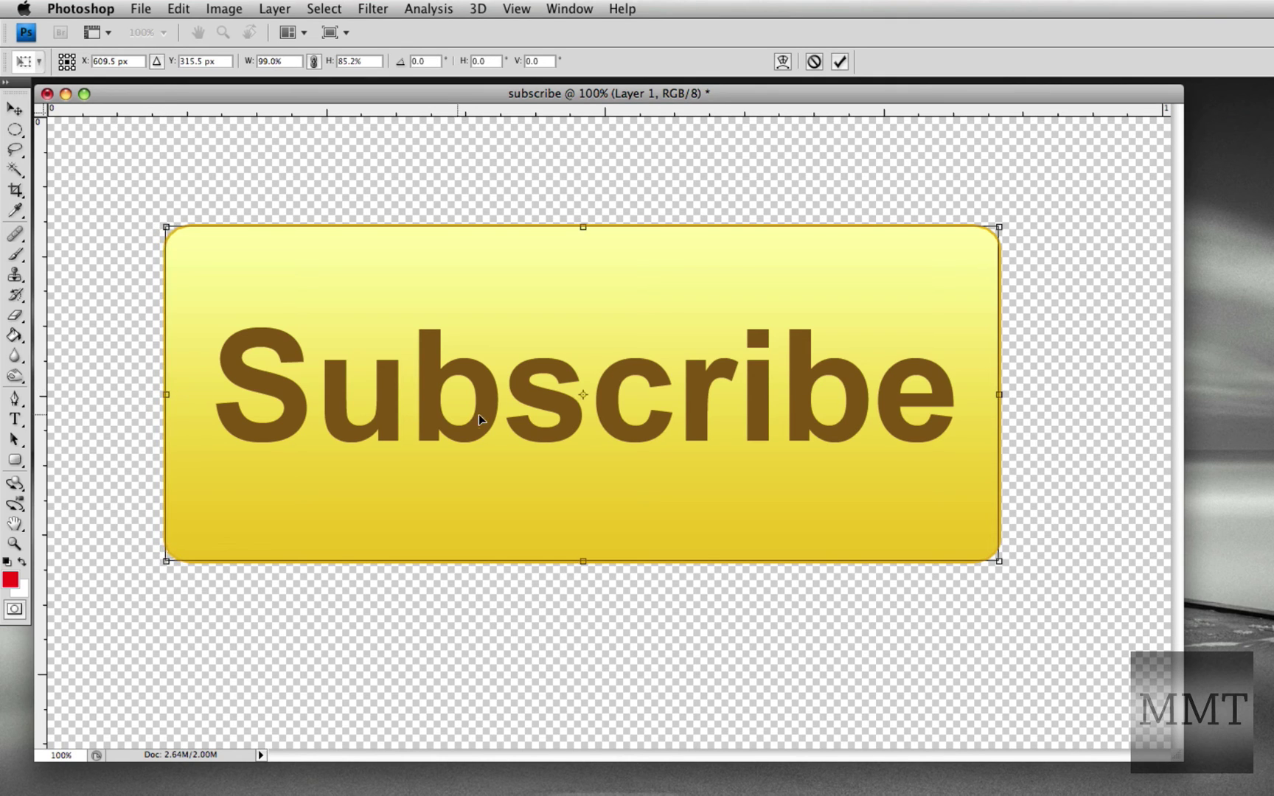
pyautogui.moveTo(998, 399); pyautogui.dragTo(993, 399)
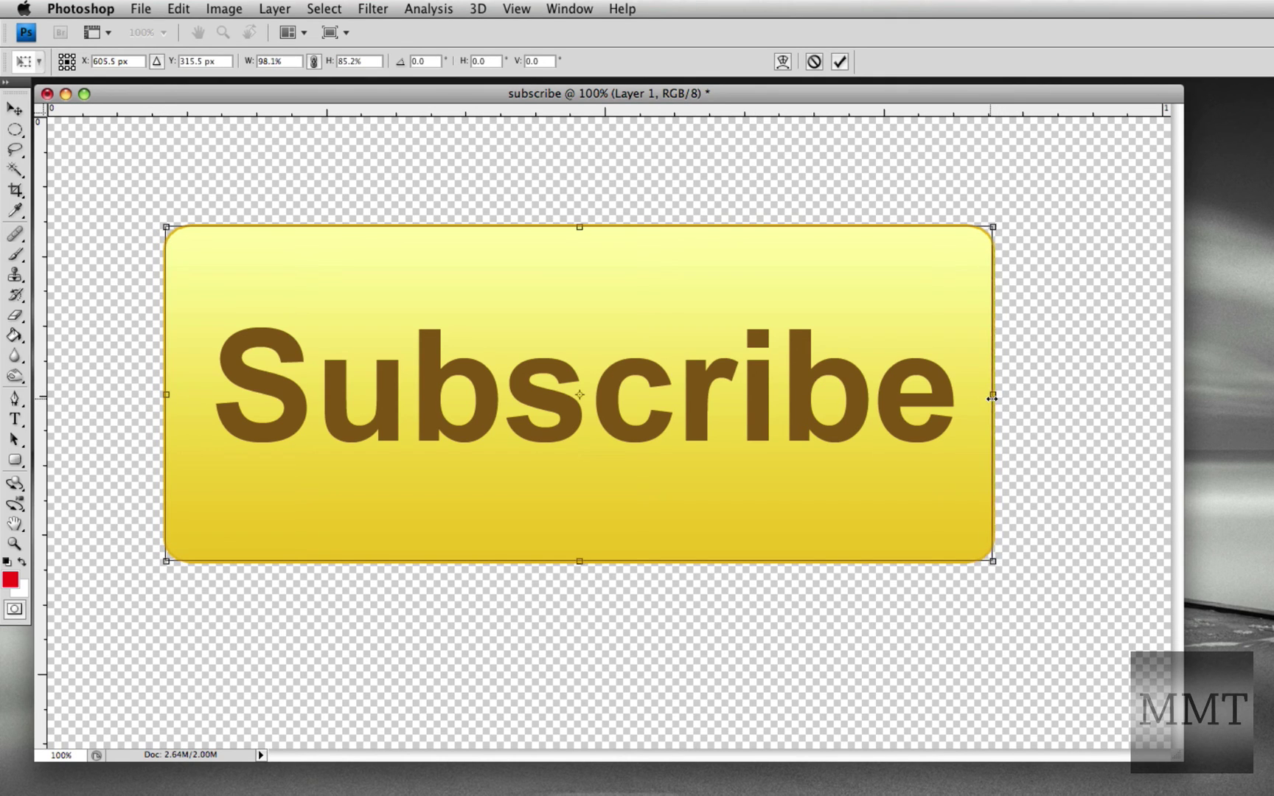
pyautogui.moveTo(579, 229); pyautogui.dragTo(579, 251)
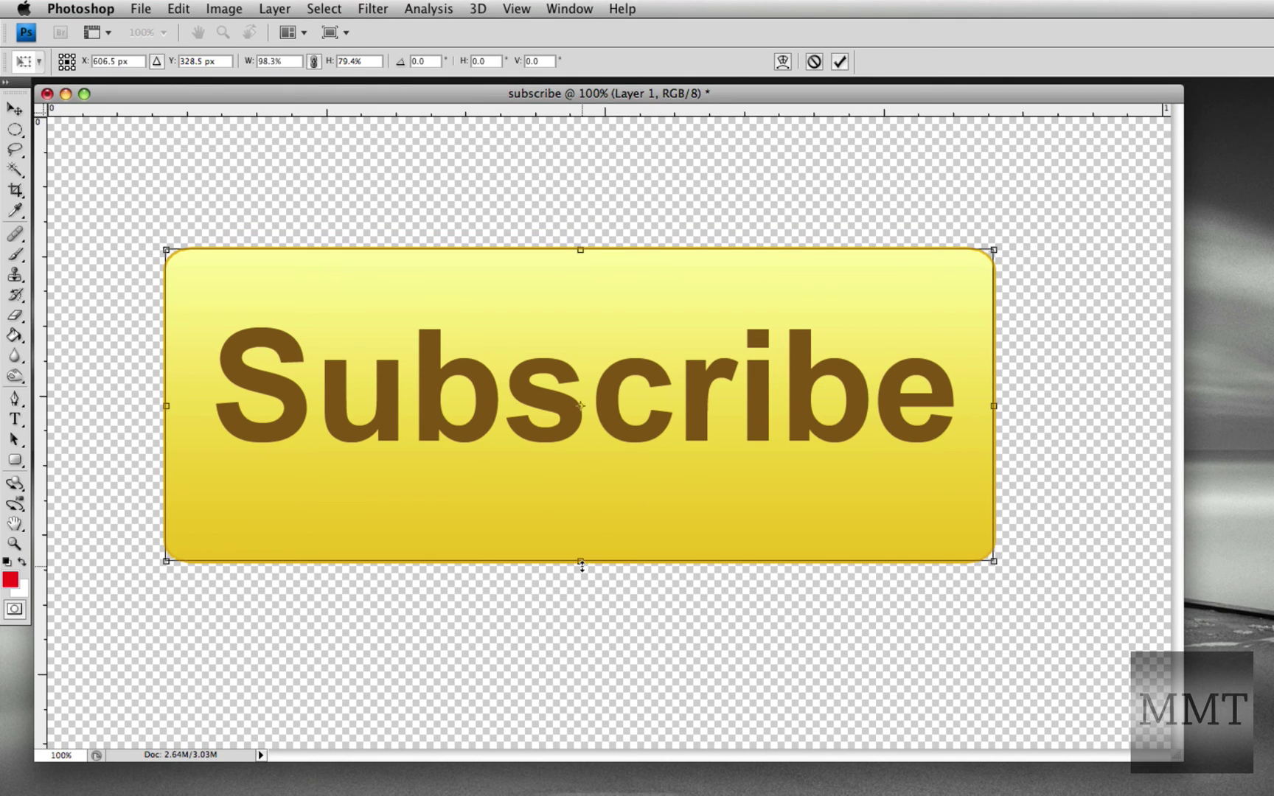
pyautogui.moveTo(584, 577); pyautogui.dragTo(591, 582)
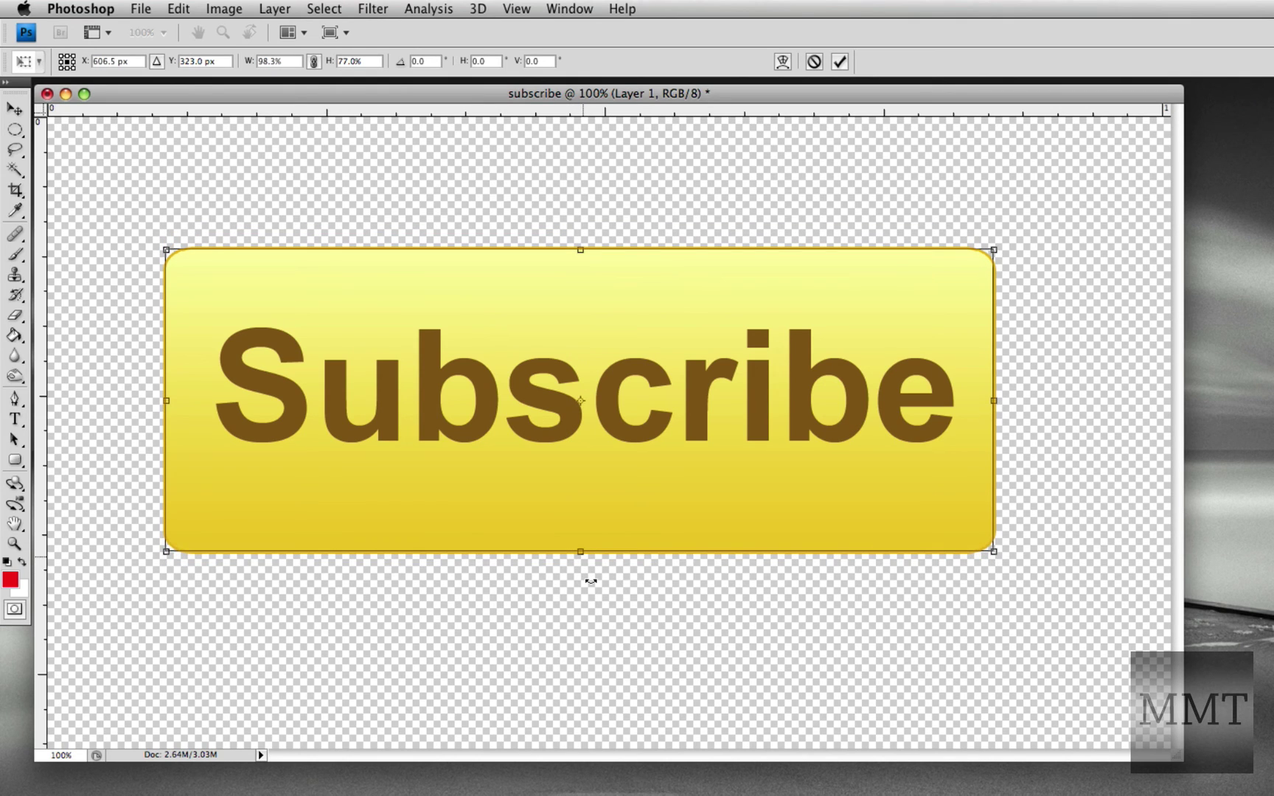
pyautogui.click(840, 61)
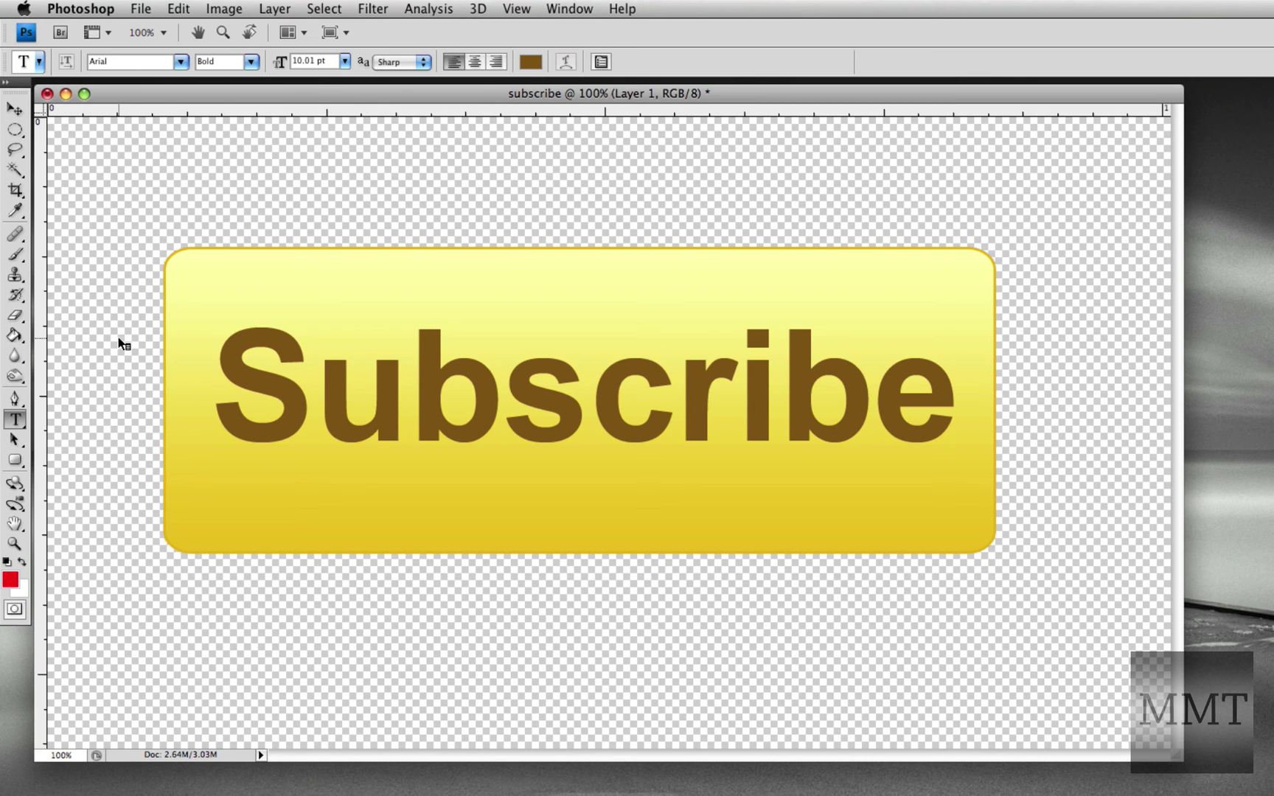
# Hide Photoshop with Cmd+H to reveal the desktop
pyautogui.press('super+h')
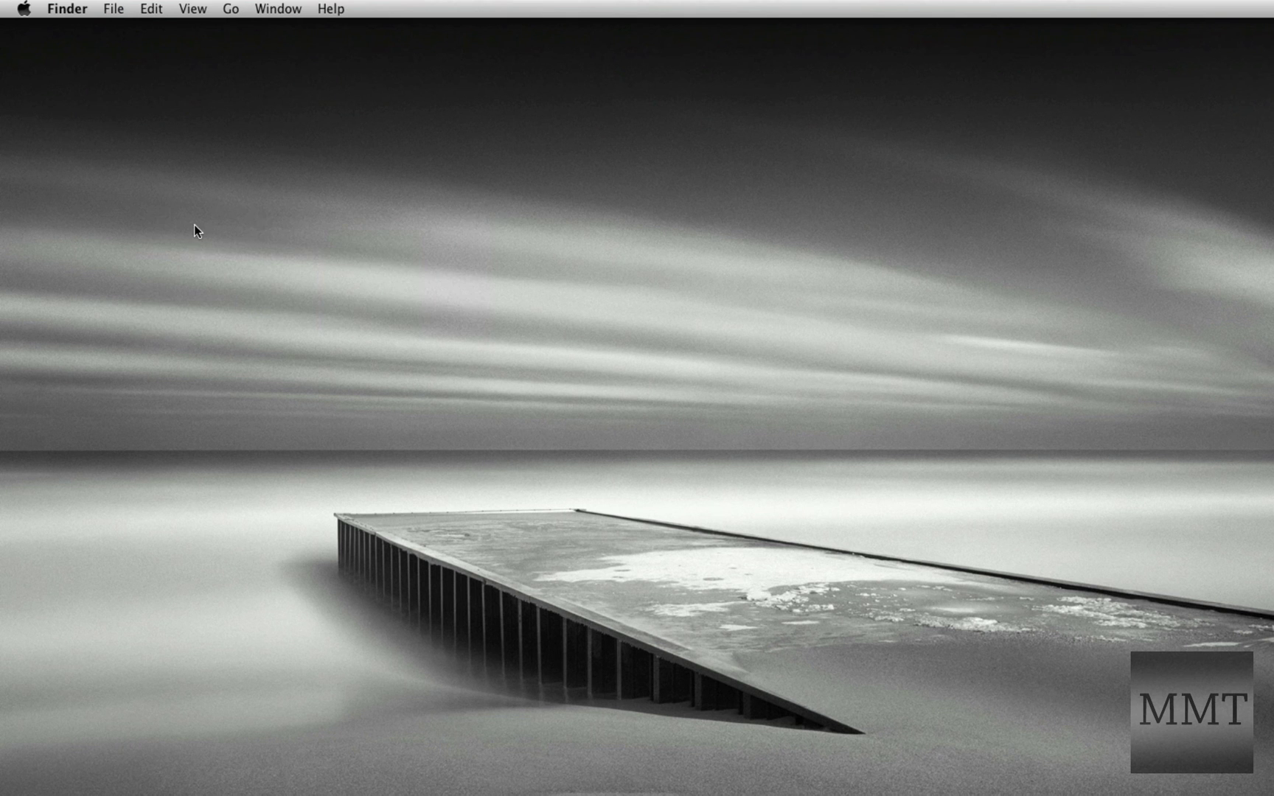